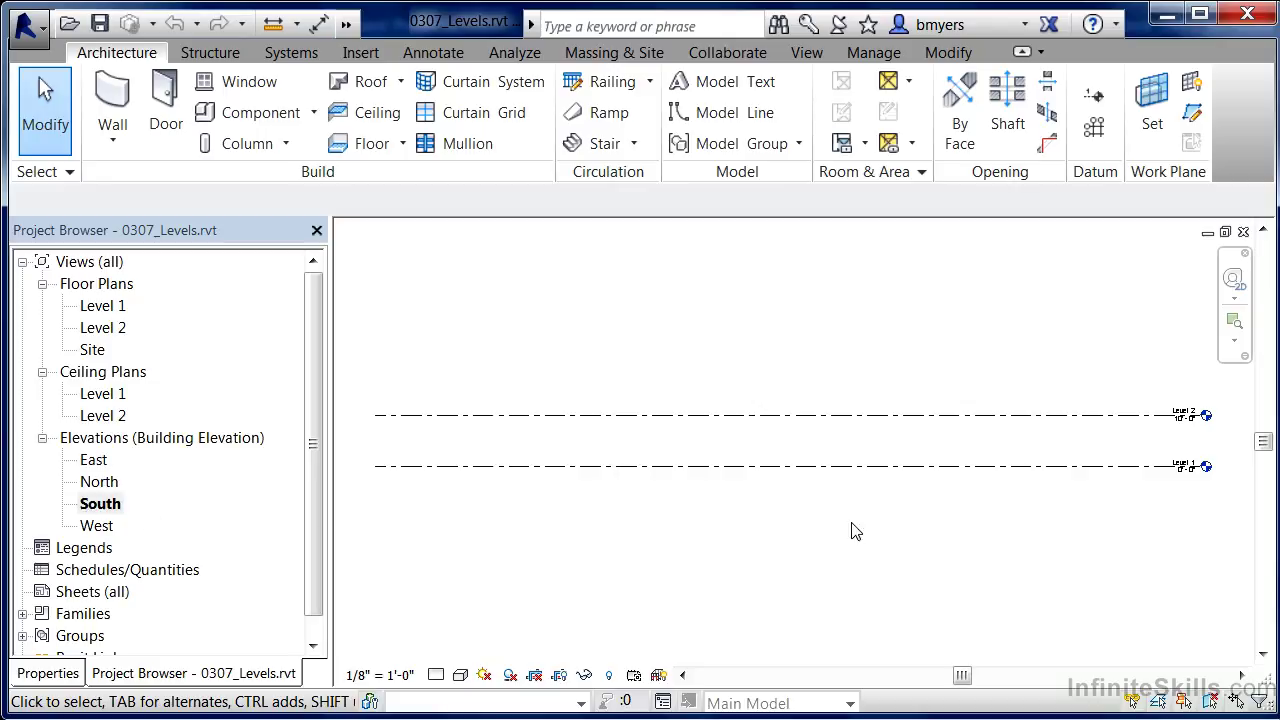
Zoom in on the South elevation, select Level 1, then clear the selection.
scroll(1234, 445, "up", 1)
scroll(1234, 447, "up", 2)
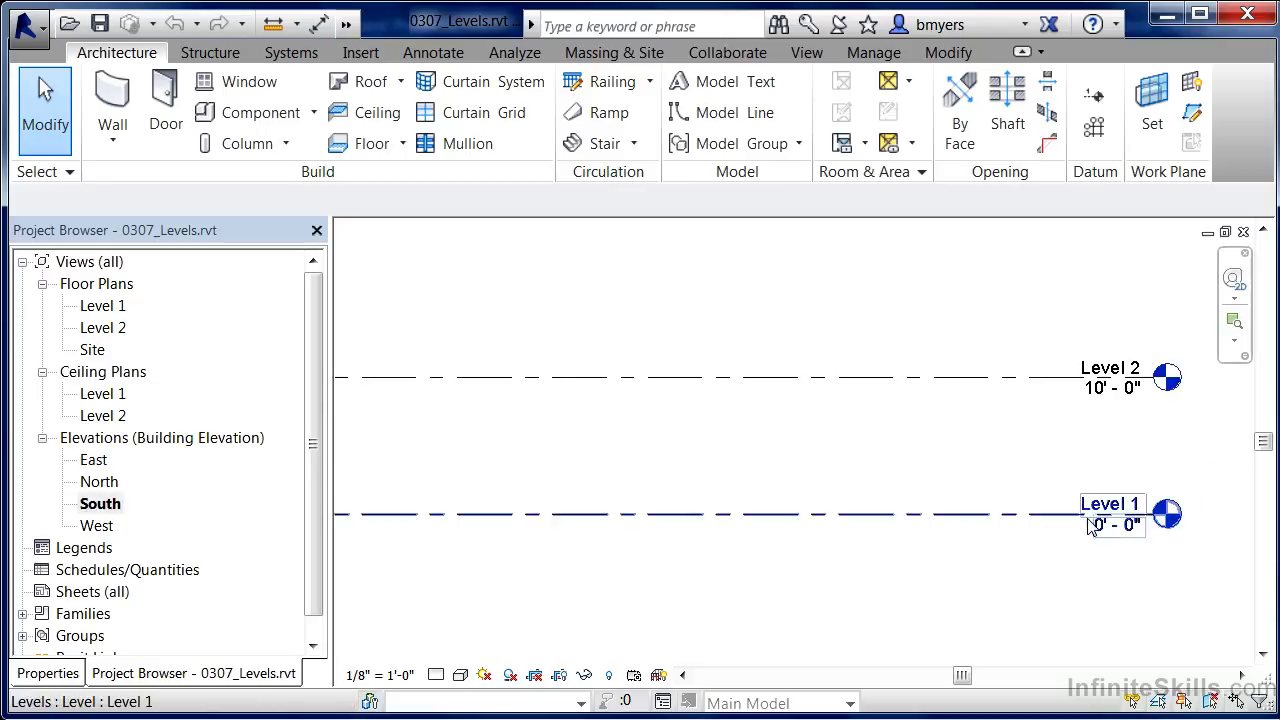
left_click(1134, 542)
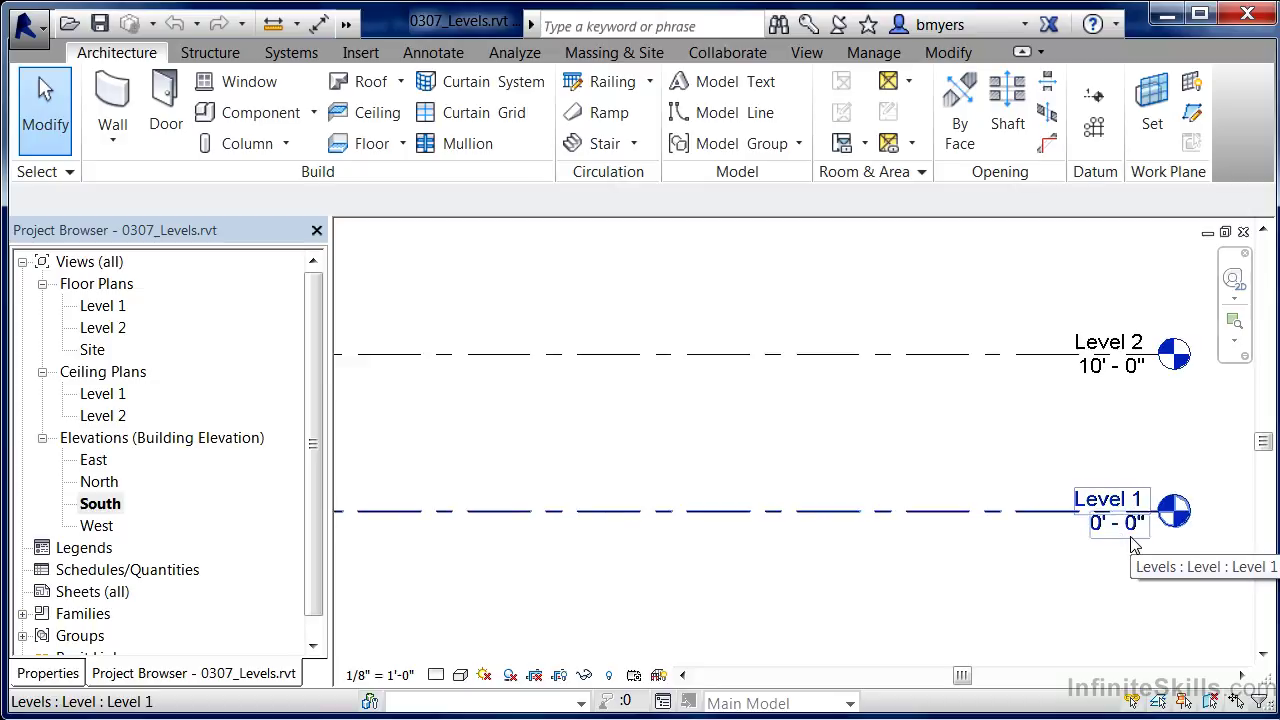
key("Escape")
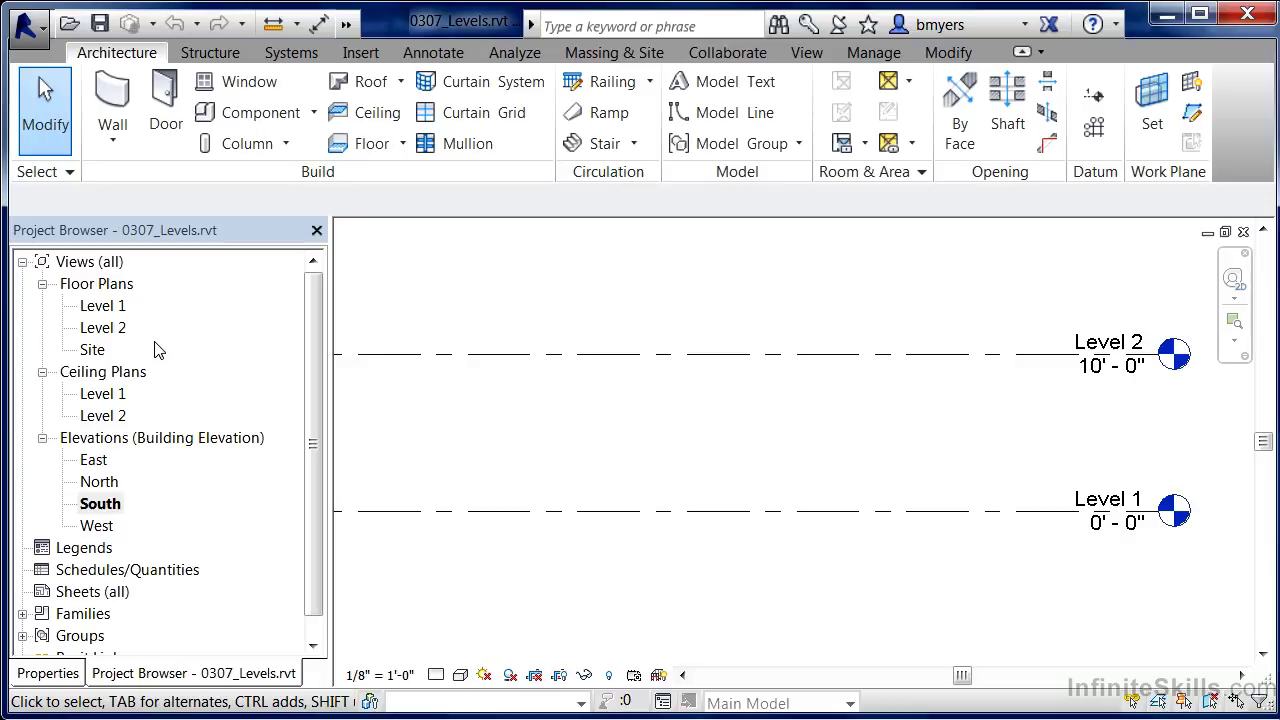
Zoom out and pan the elevation, then start the Level tool from Architecture > Datum.
scroll(537, 560, "down", 4)
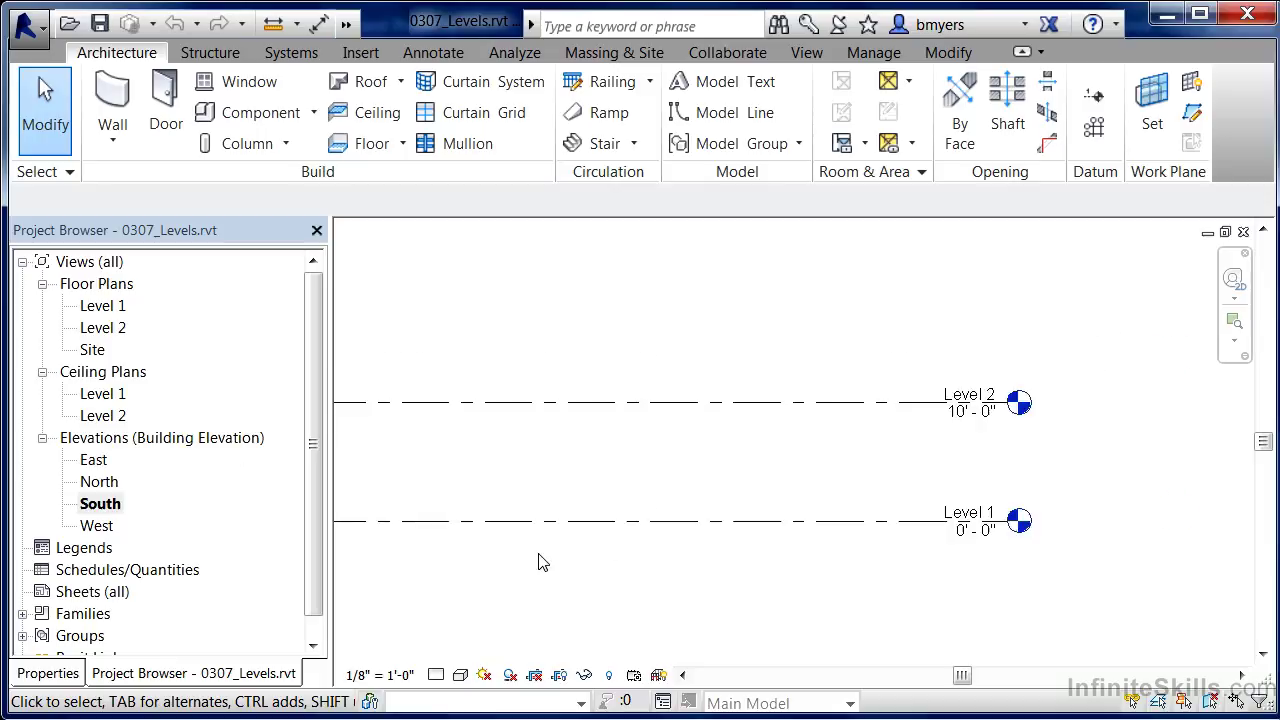
scroll(1052, 520, "down", 1)
middle_click_drag(760, 503, 968, 483)
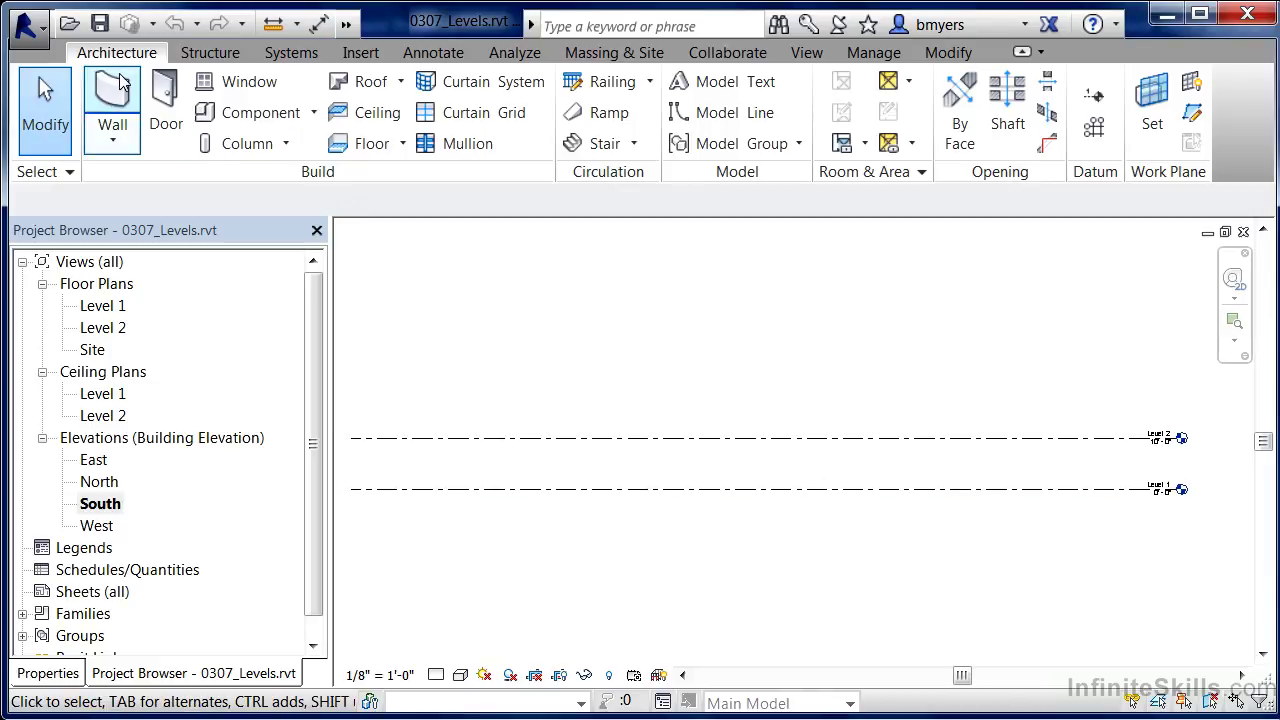
left_click(1097, 97)
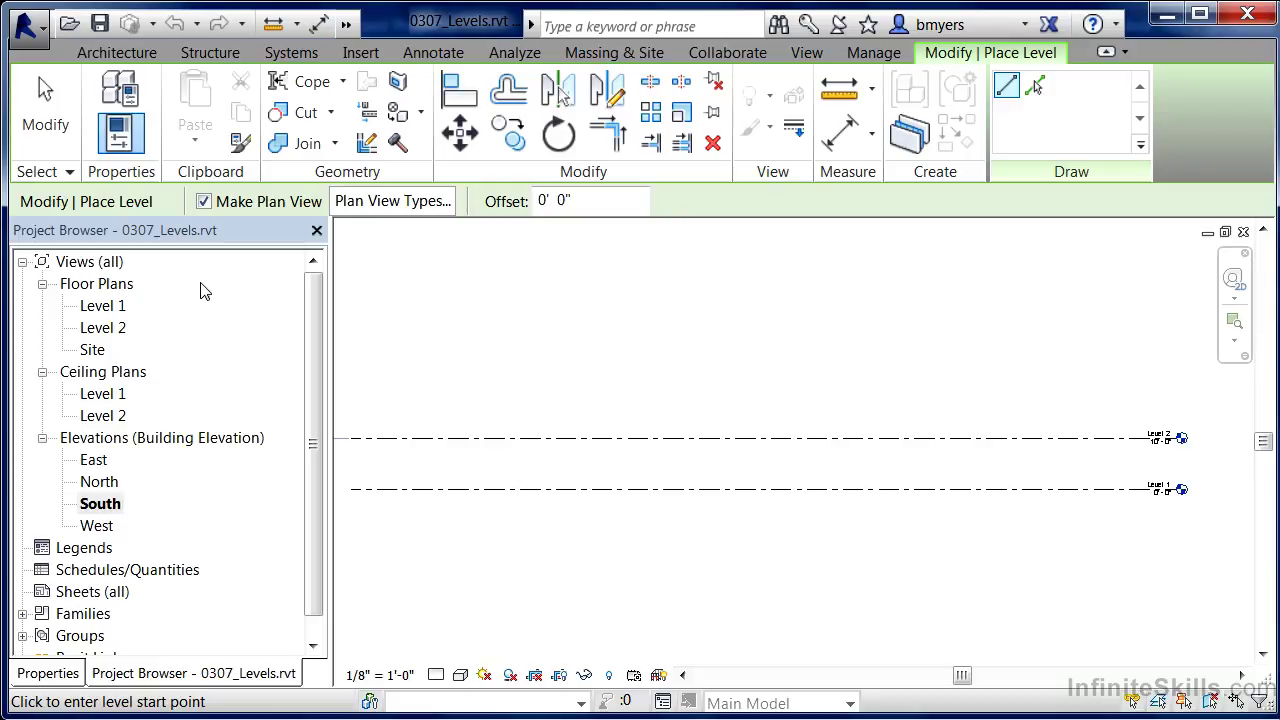
Limit new levels' plan view types to Ceiling Plan and Floor Plan, excluding Structural Plan.
left_click(386, 204)
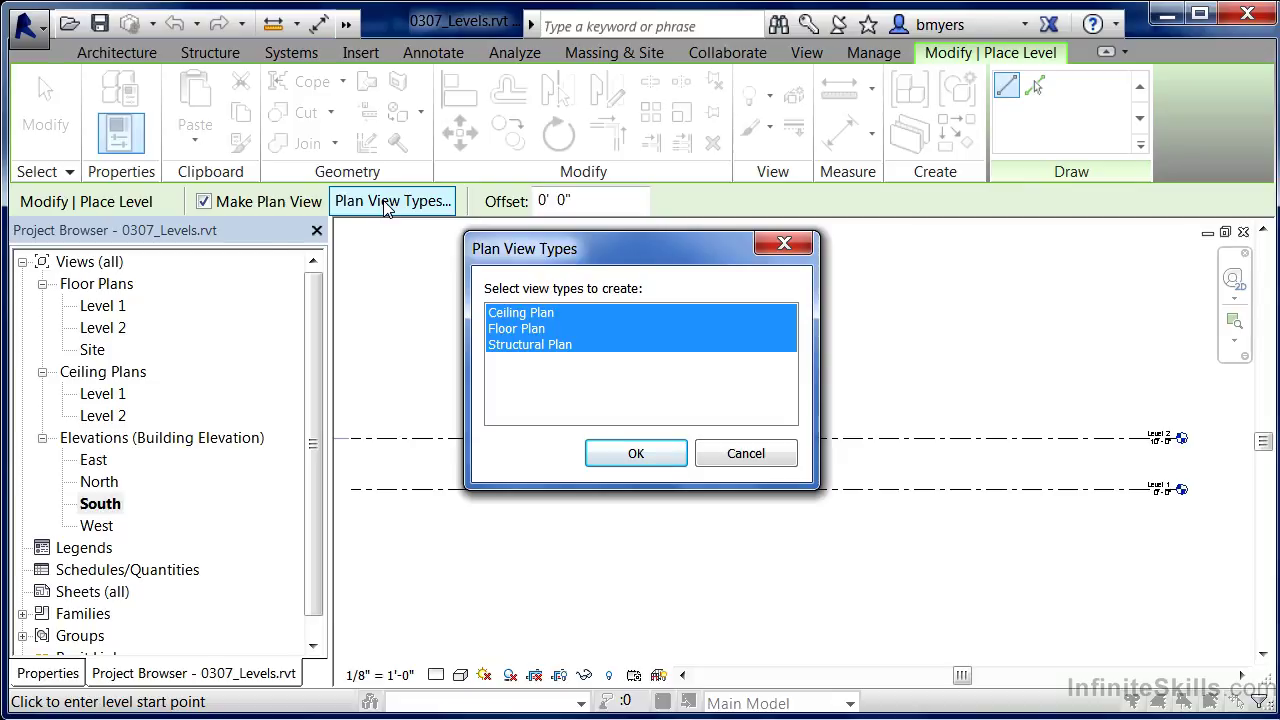
left_click(525, 348)
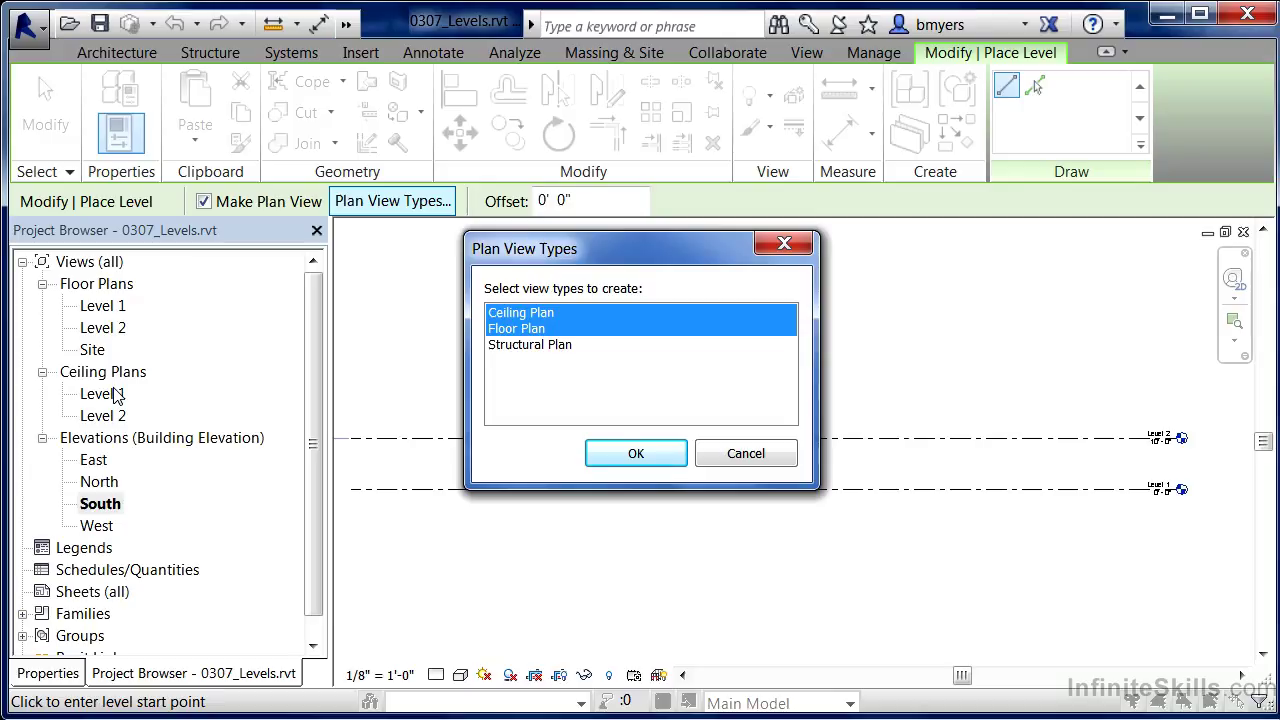
left_click(637, 455)
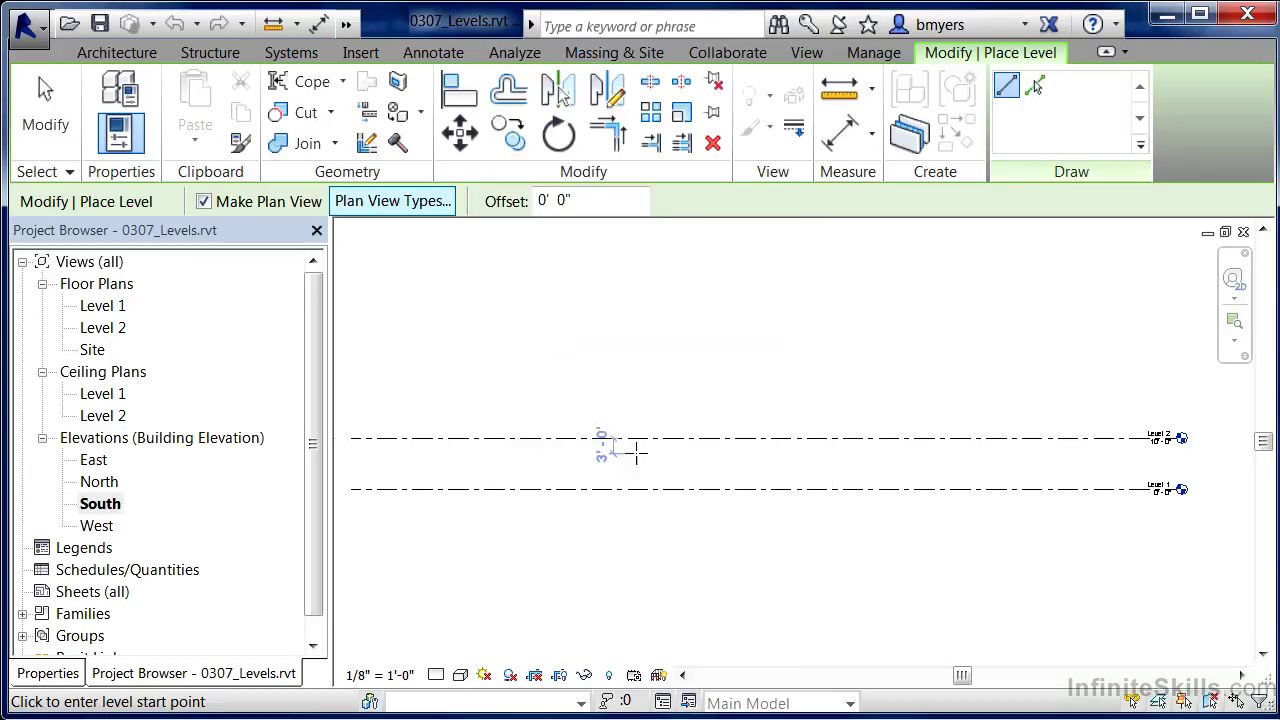
Draw two level lines across the elevation above Level 2, creating Level 3 and Level 4.
left_click(352, 392)
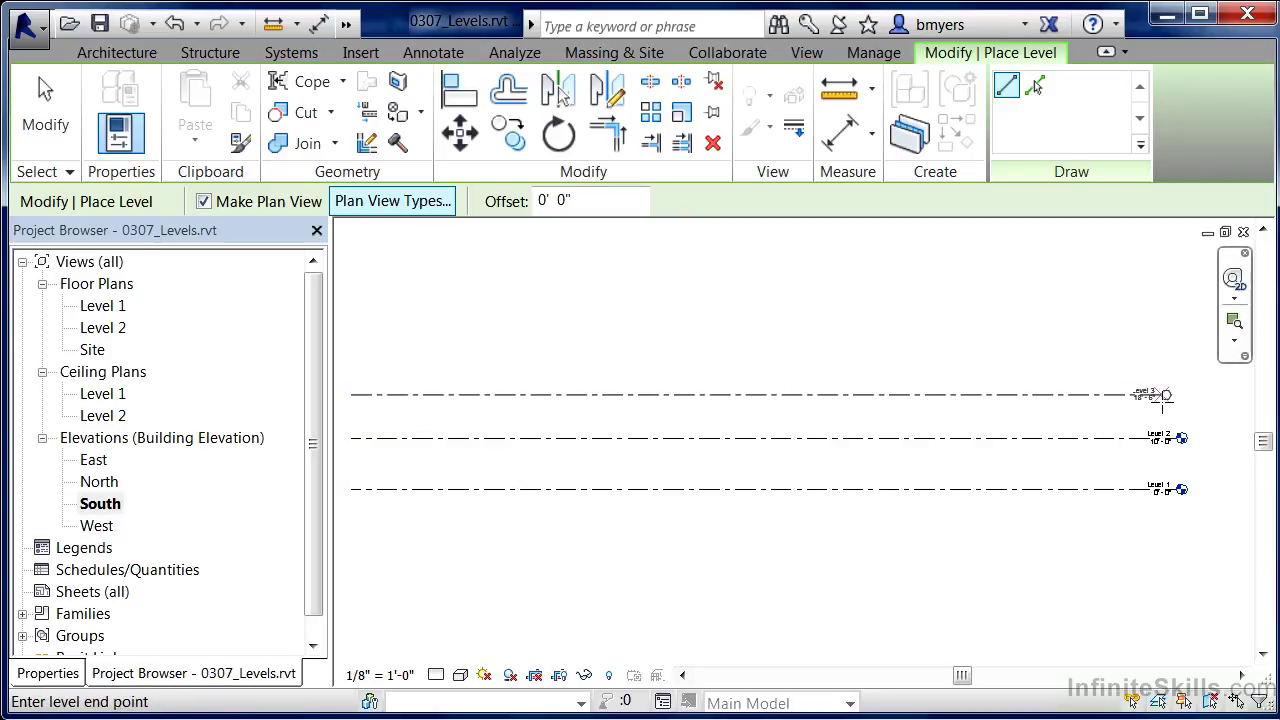
left_click(1165, 394)
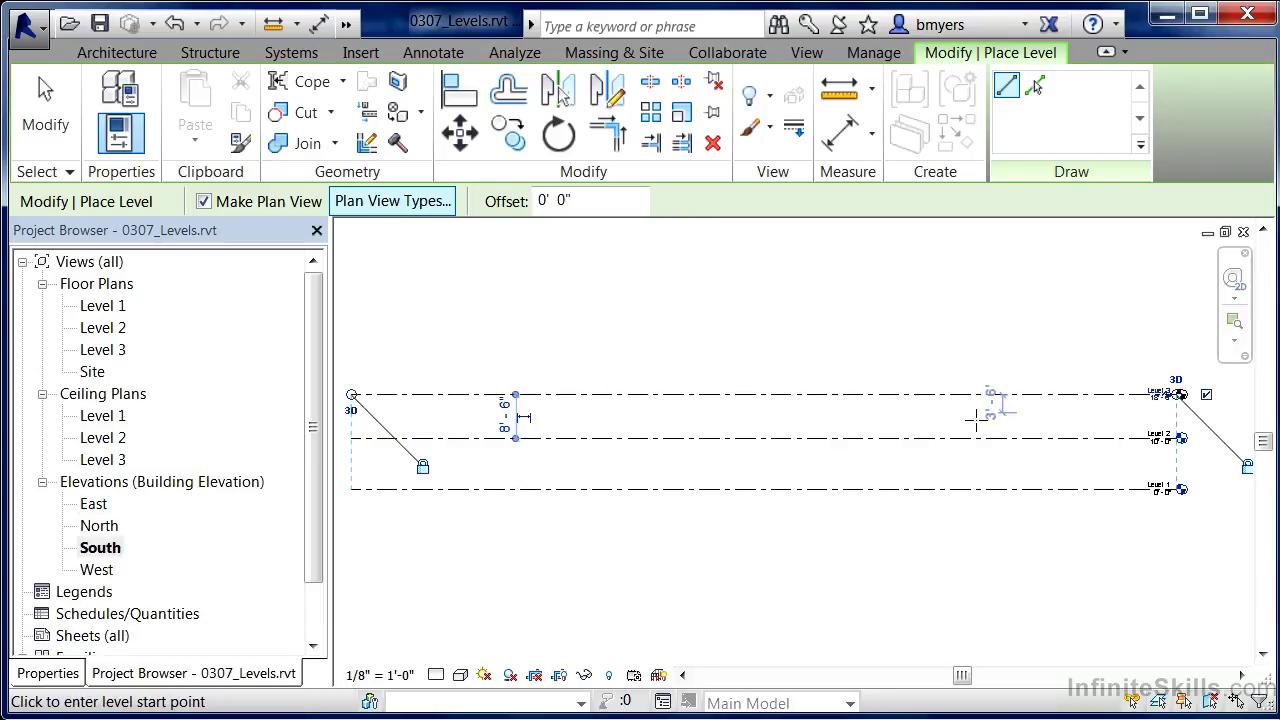
left_click(352, 358)
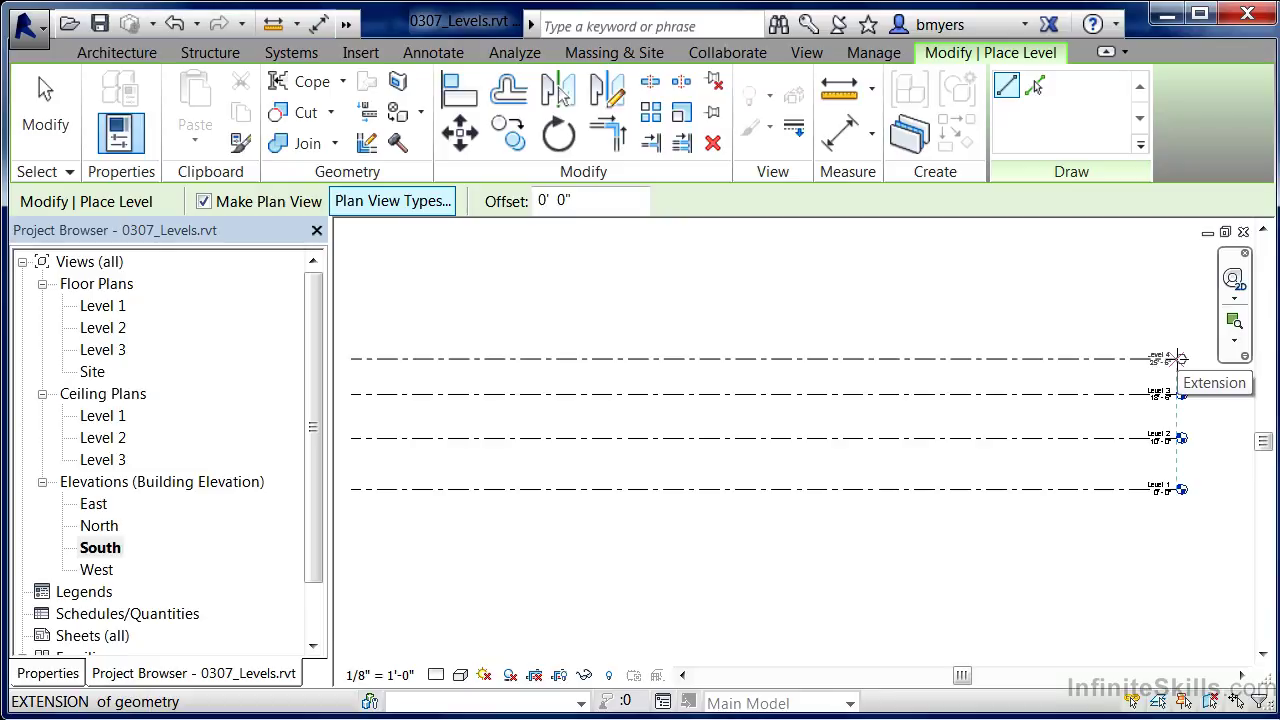
left_click(1181, 358)
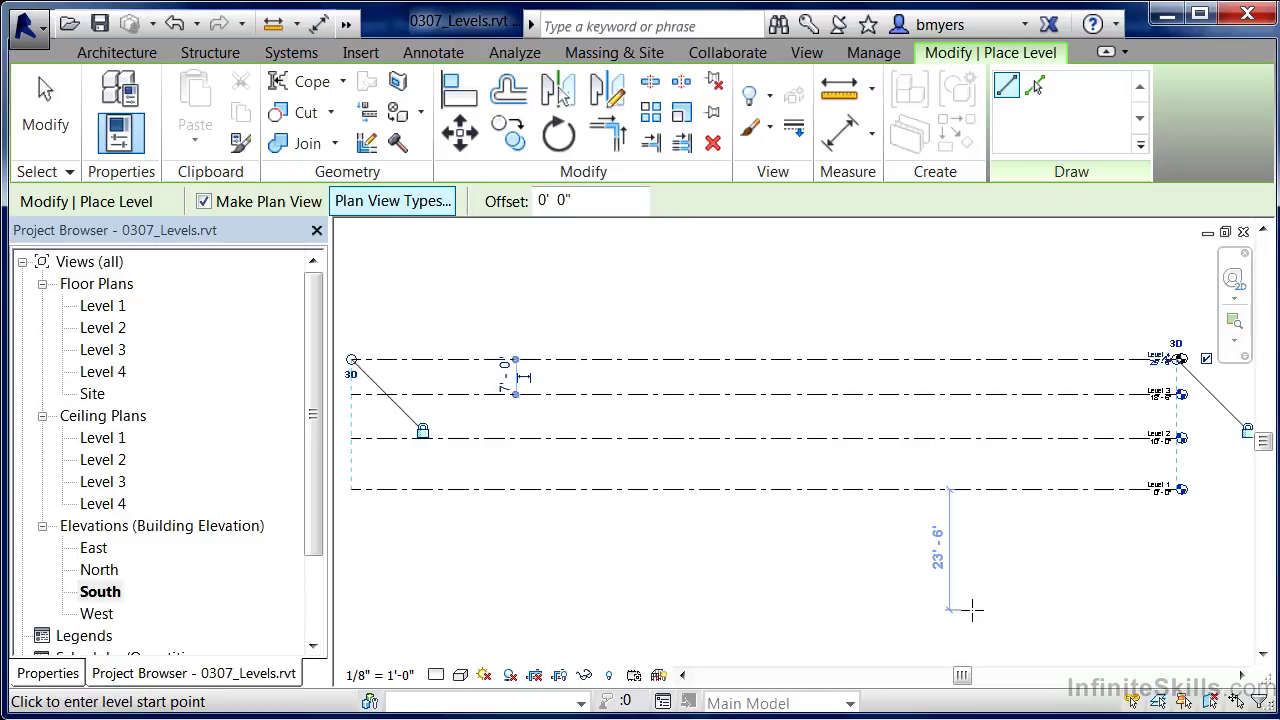
key("Escape")
key("Escape")
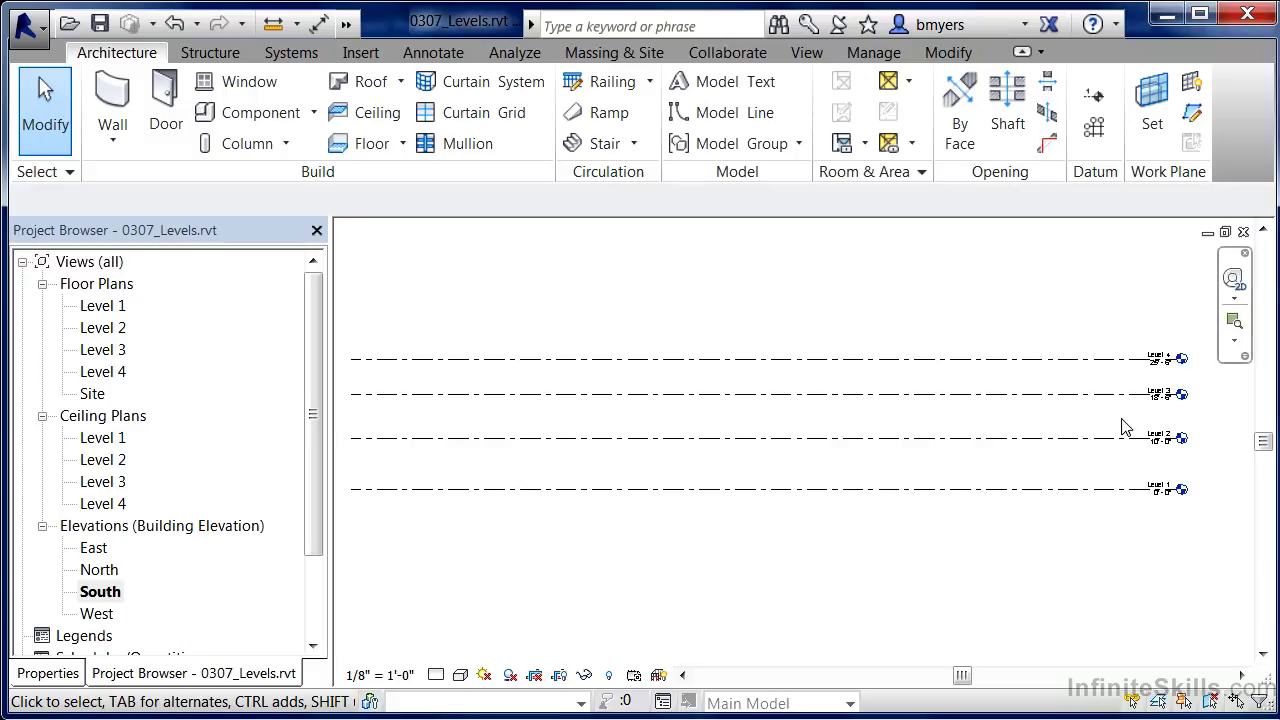
scroll(1230, 411, "up", 1)
Set Level 3's elevation to 20'-0".
scroll(1233, 408, "up", 3)
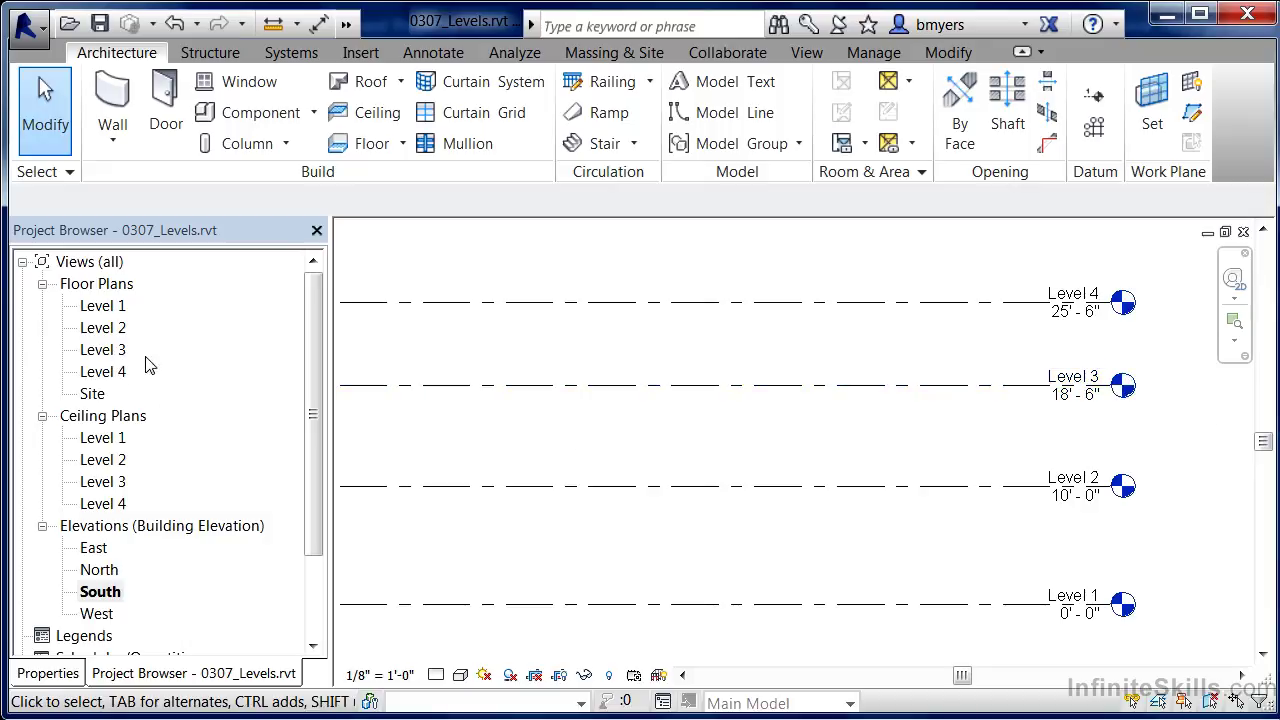
left_click(1068, 400)
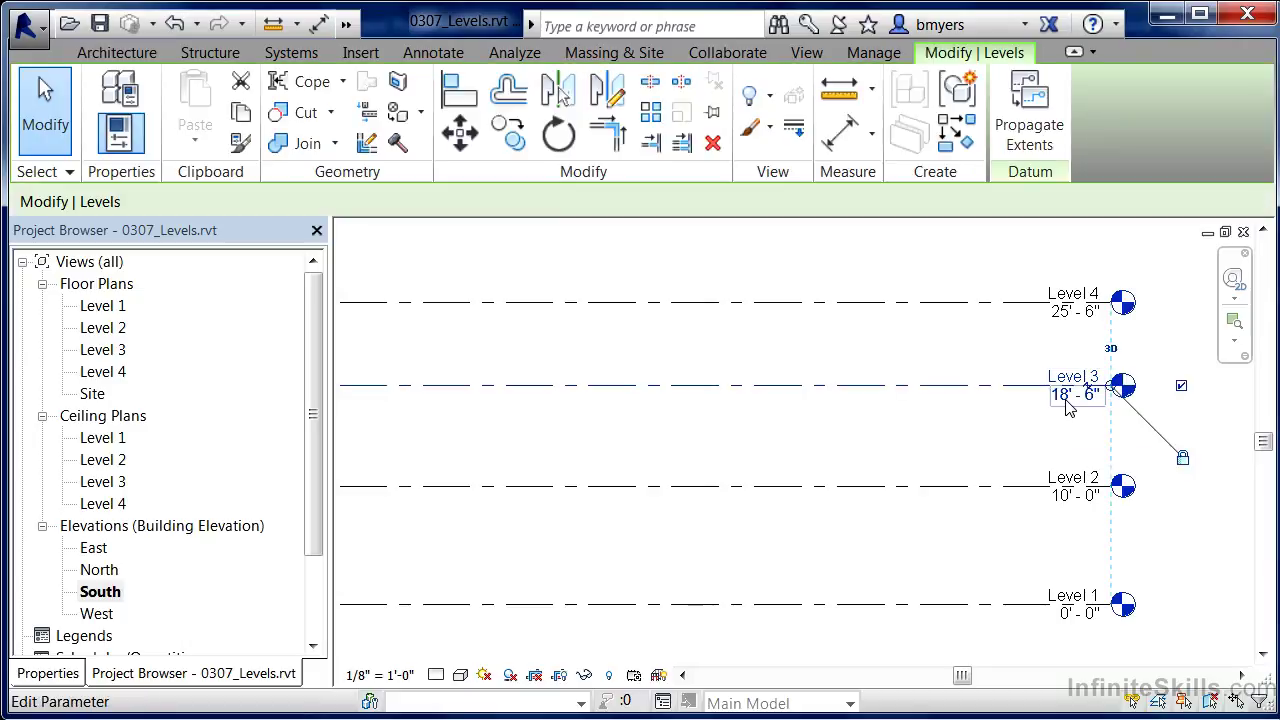
left_click(1067, 398)
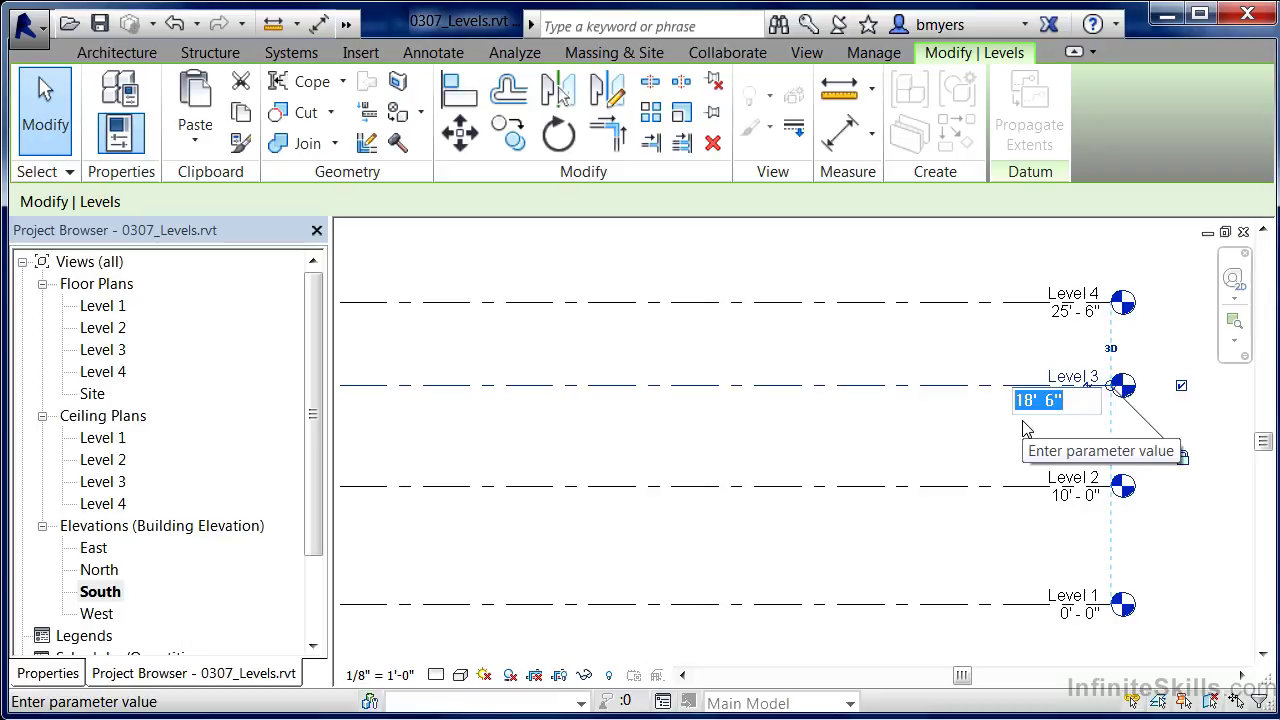
type("20")
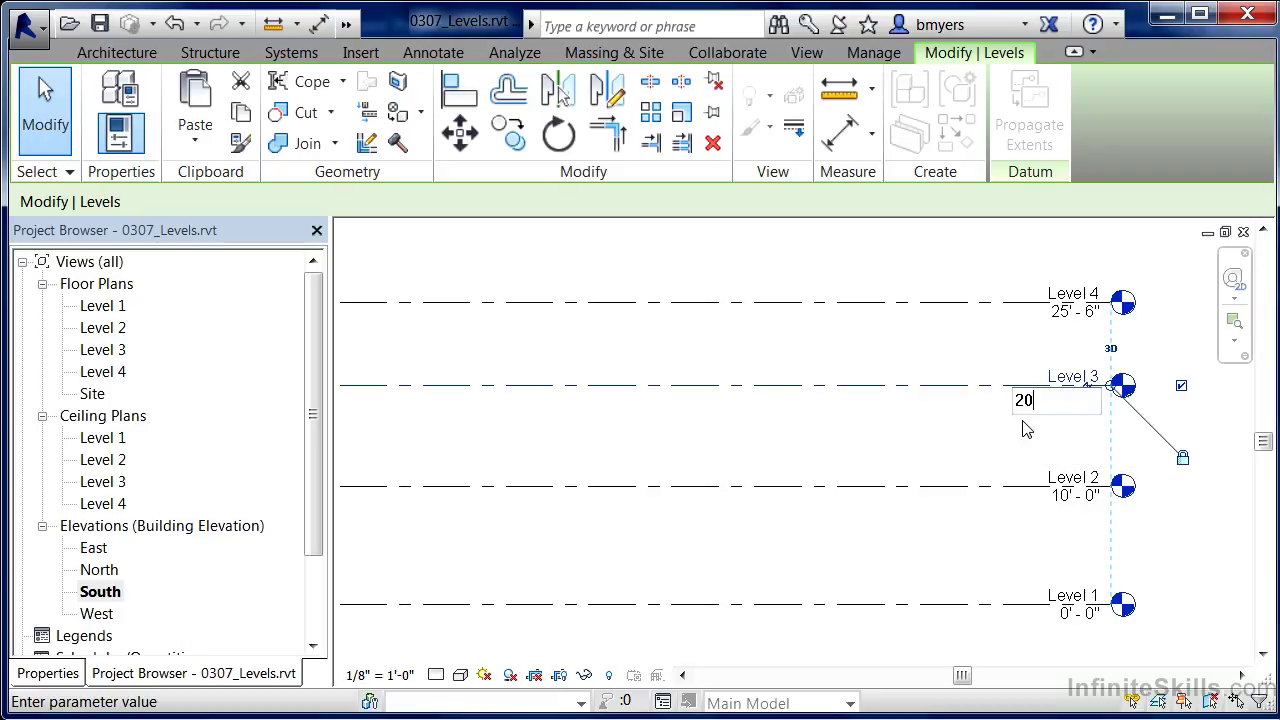
key("Return")
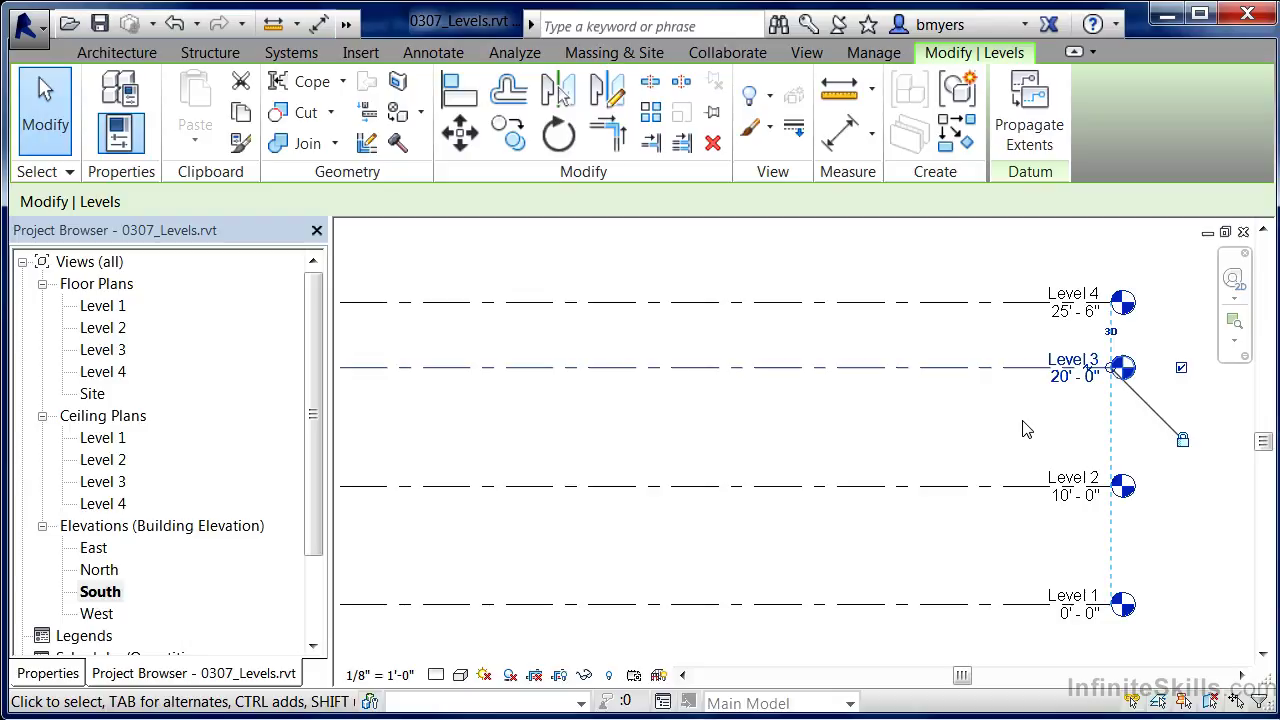
Set Level 4's elevation to 30'-0".
left_click(1014, 286)
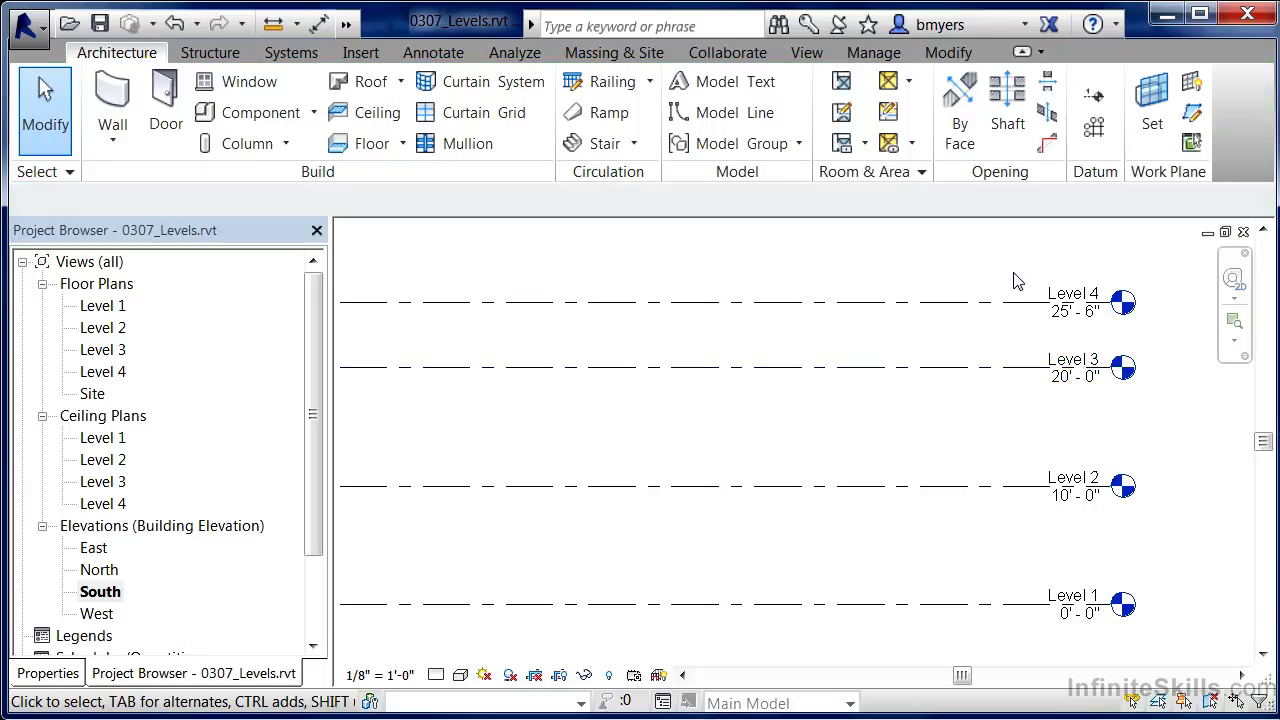
left_click(1068, 312)
type("30")
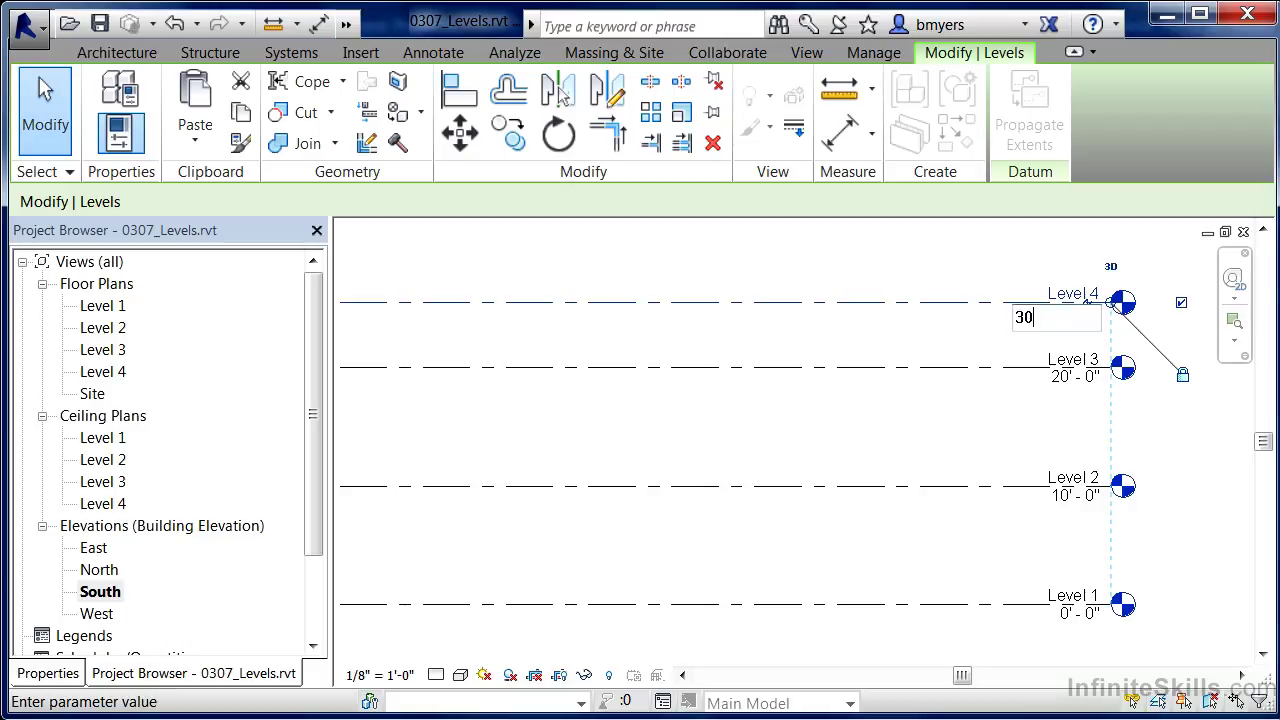
key("Return")
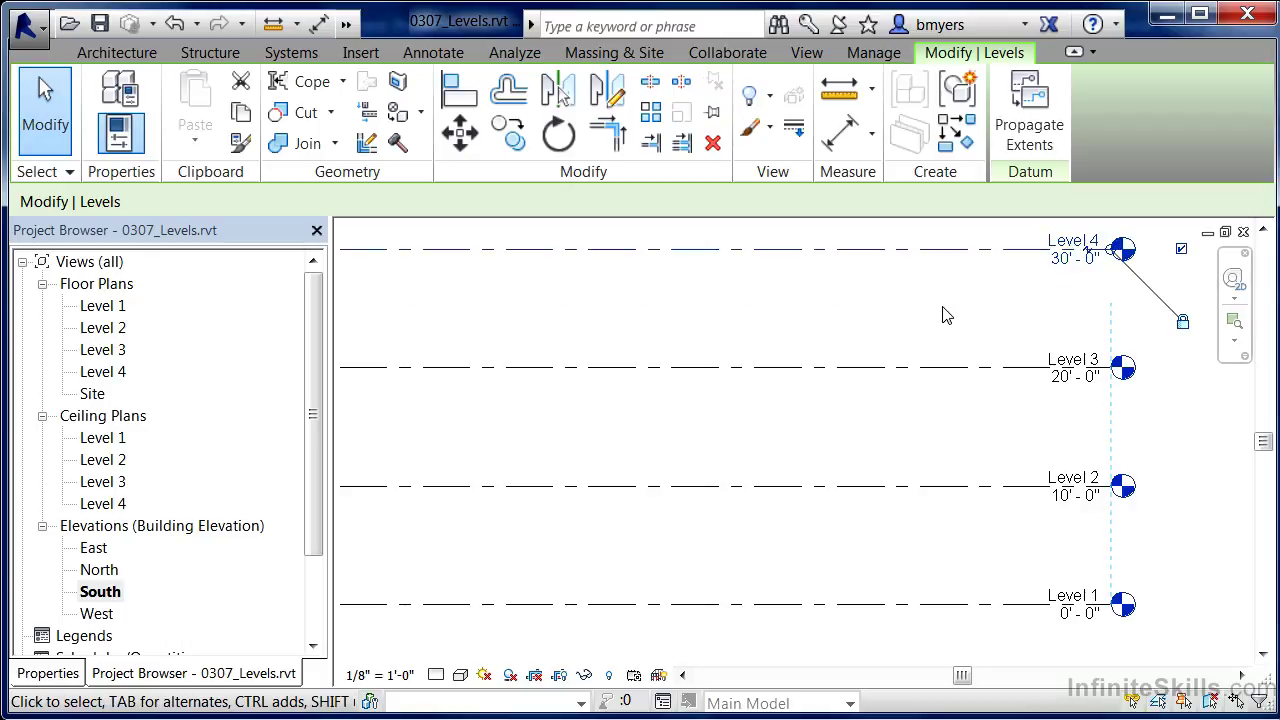
key("Escape")
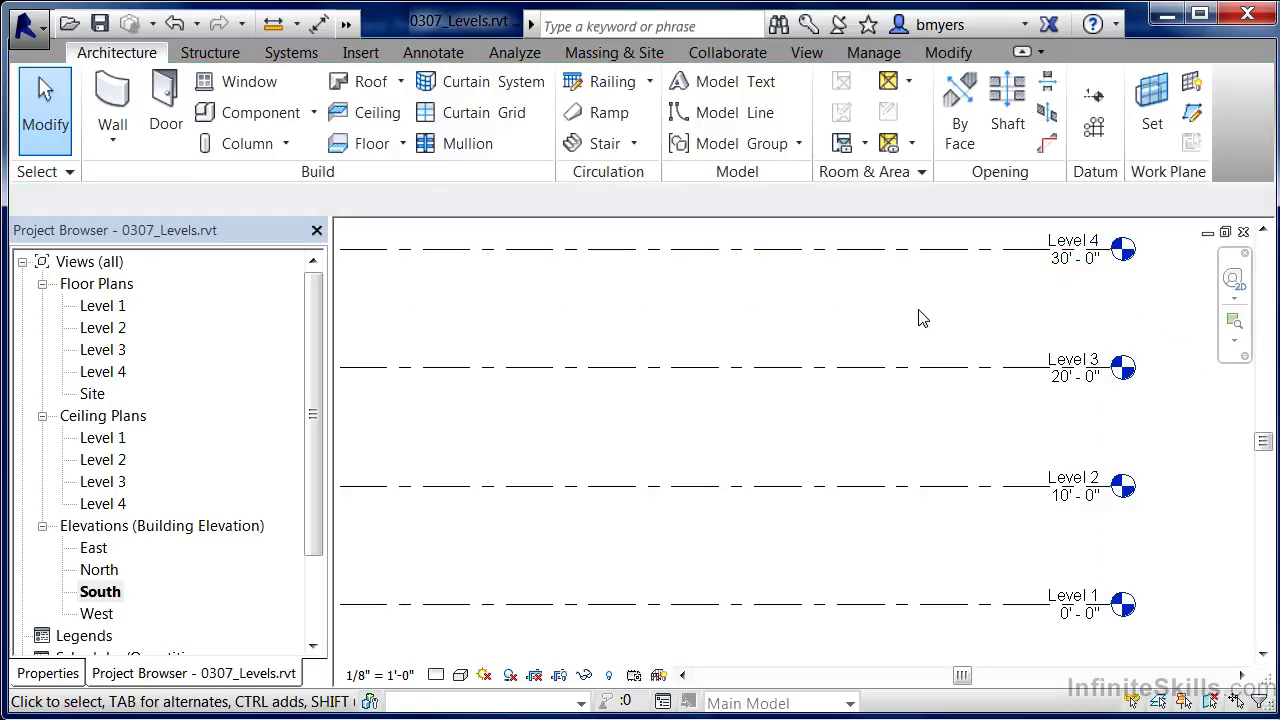
Copy Level 4 upward by 1'-6" to create Level 5 at 31'-6".
scroll(922, 318, "down", 3)
middle_click_drag(928, 320, 940, 405)
scroll(985, 330, "up", 1)
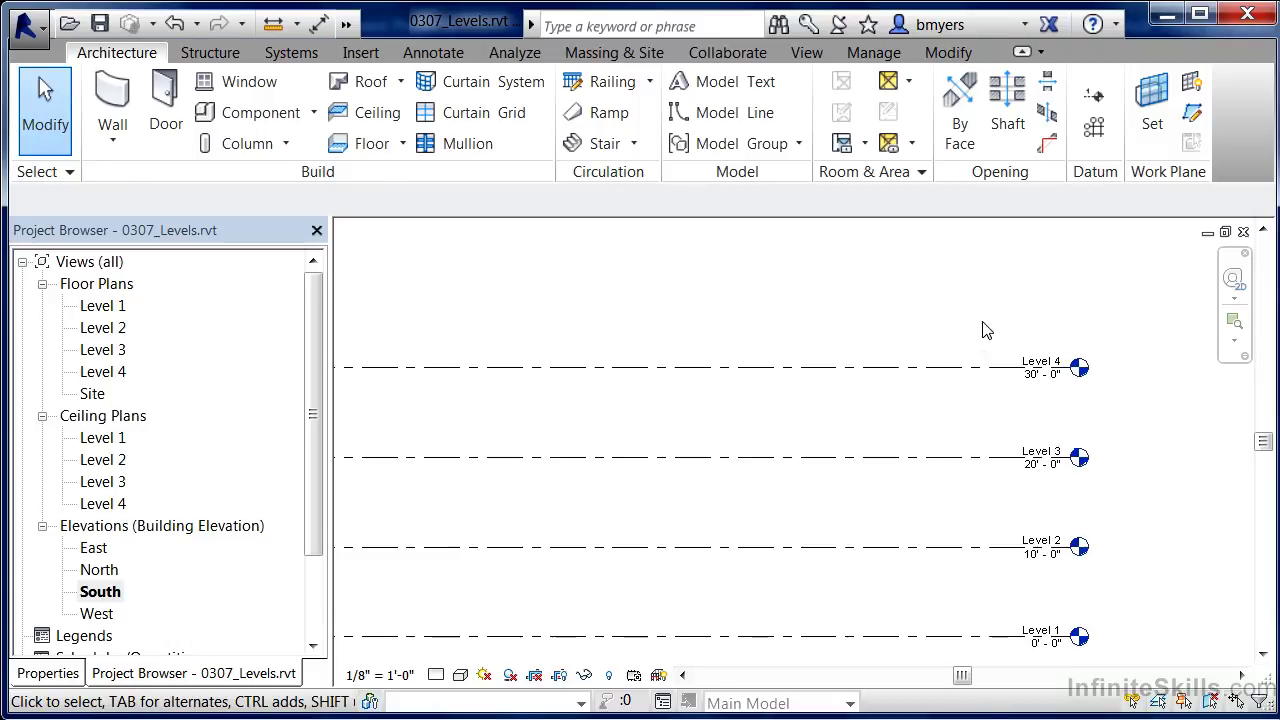
scroll(985, 330, "up", 1)
left_click(988, 370)
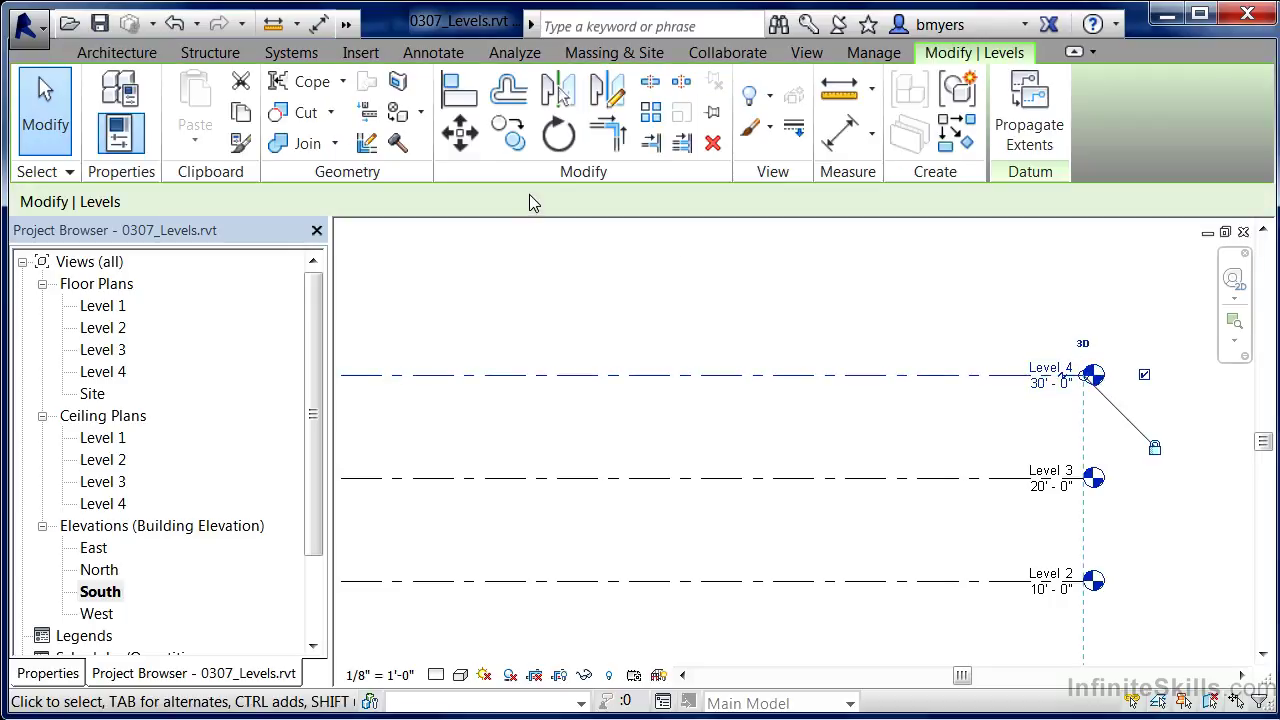
left_click(510, 135)
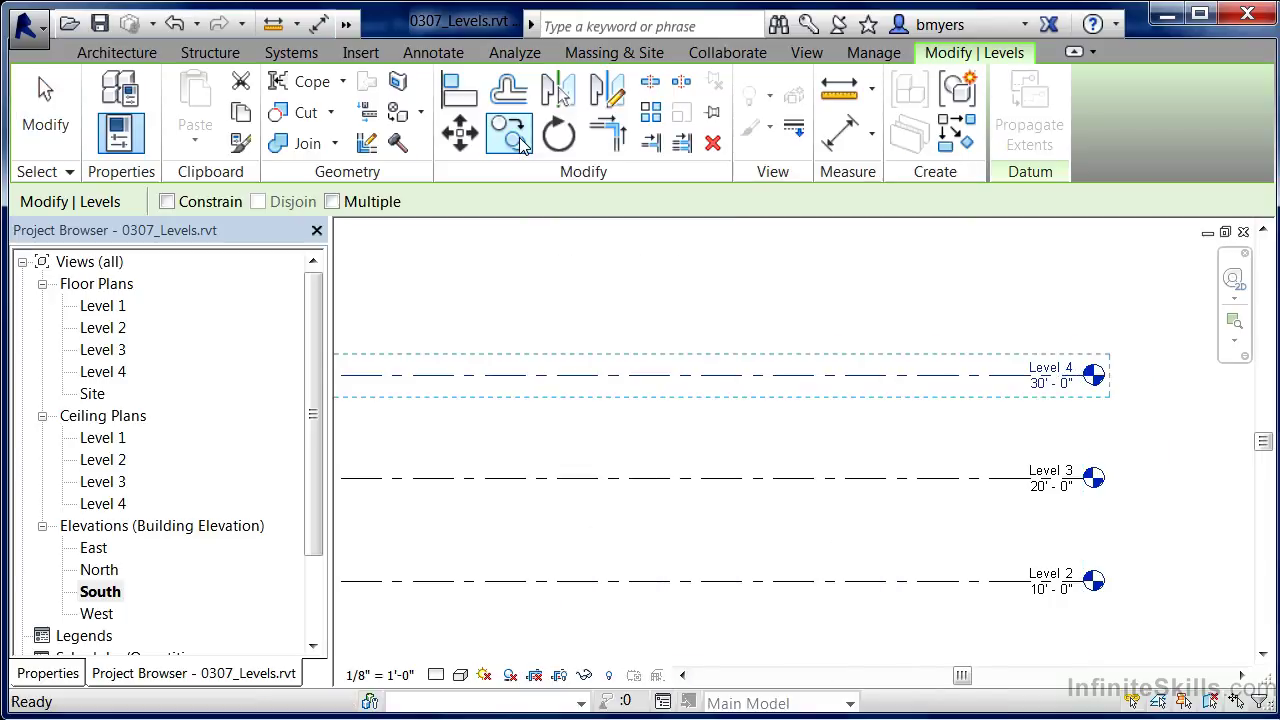
left_click(855, 376)
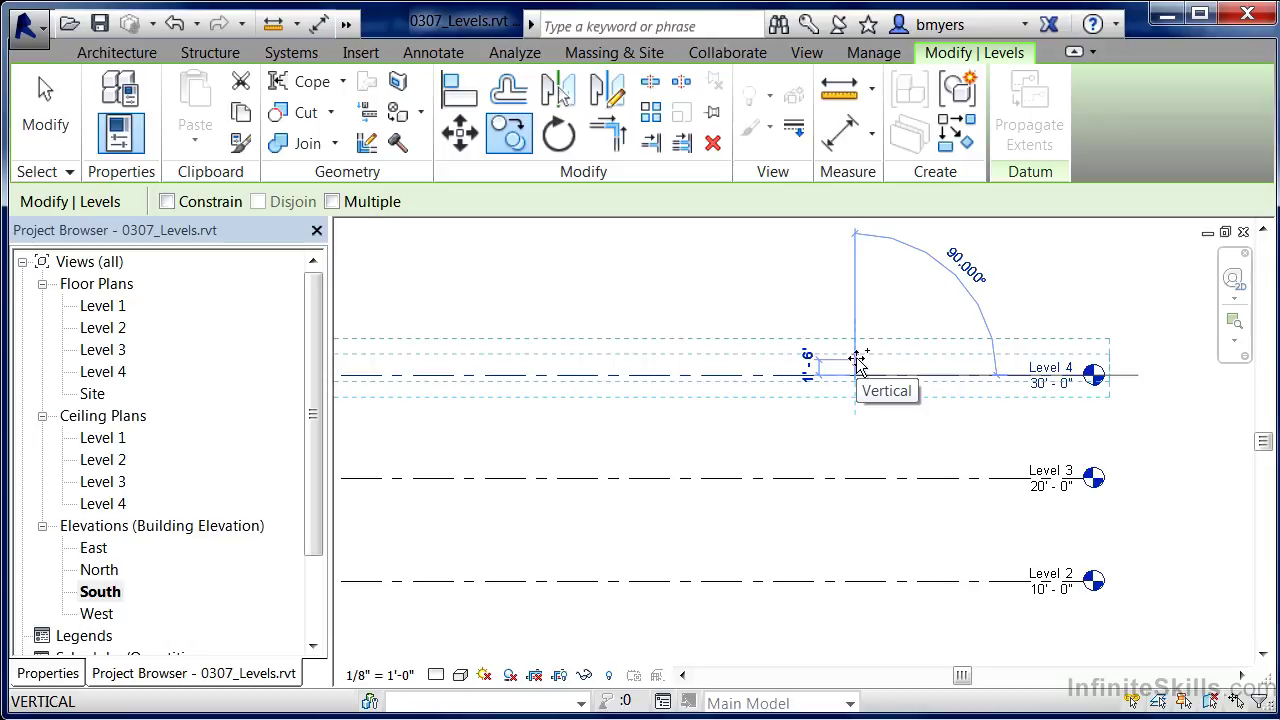
left_click(855, 358)
key("Escape")
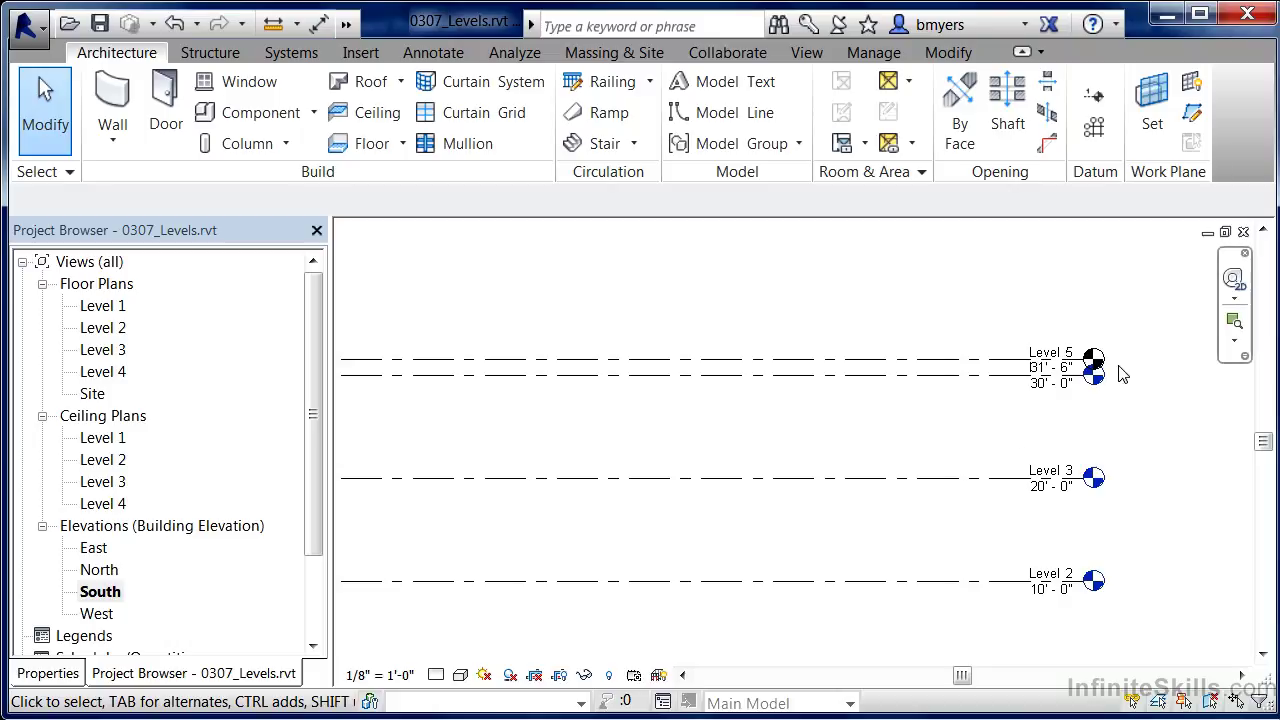
Zoom in on the level heads and bring up the View ribbon's view-creation tools.
scroll(1121, 373, "up", 4)
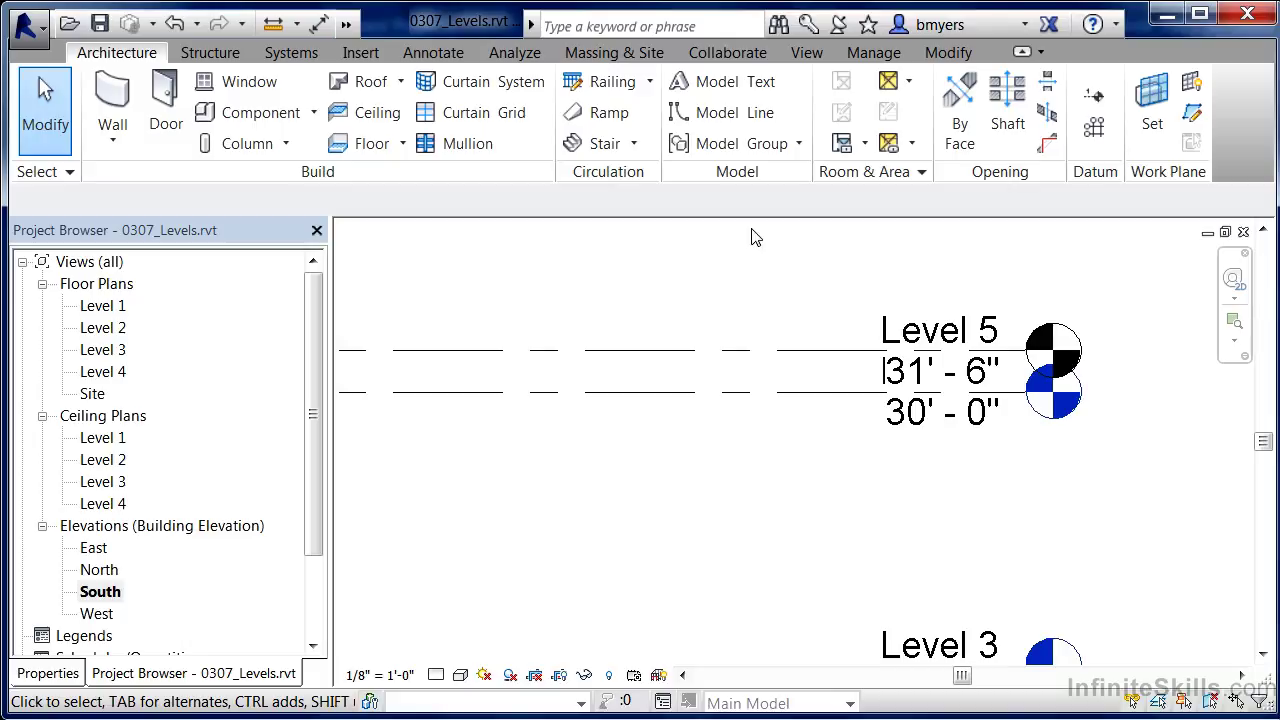
left_click(808, 55)
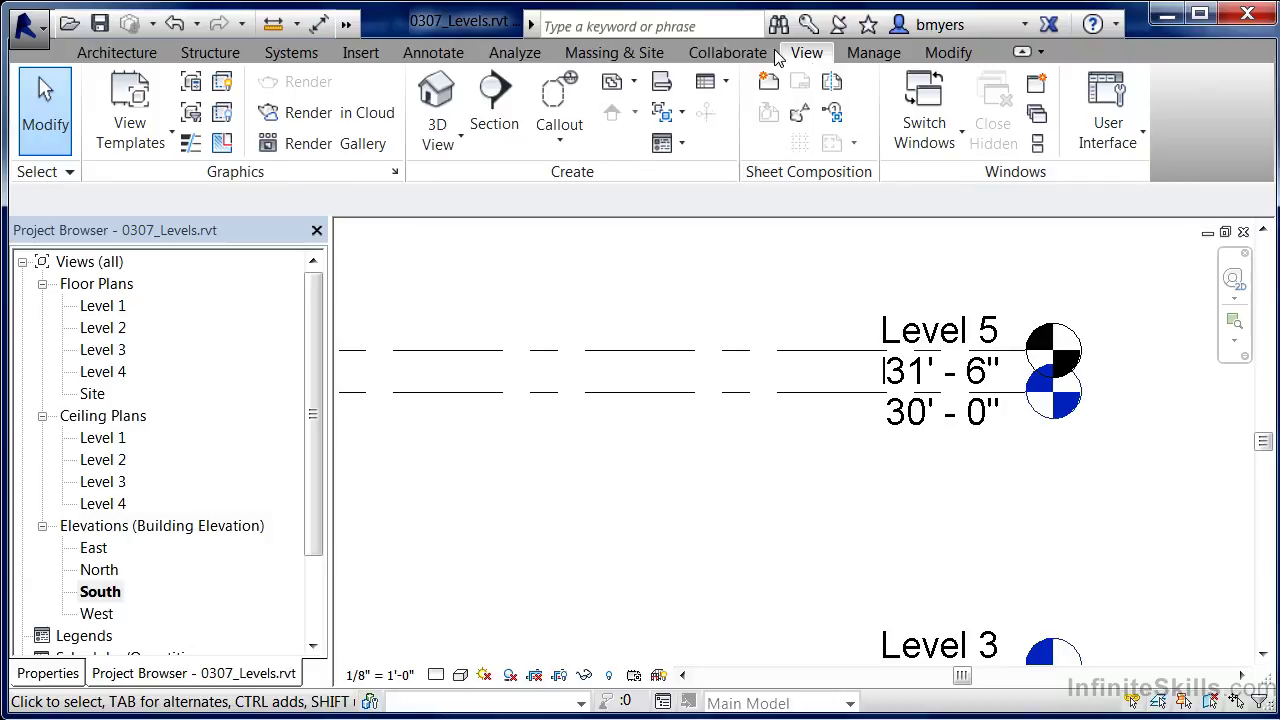
Create a Level 5 floor plan through Plan Views > Floor Plan.
left_click(634, 82)
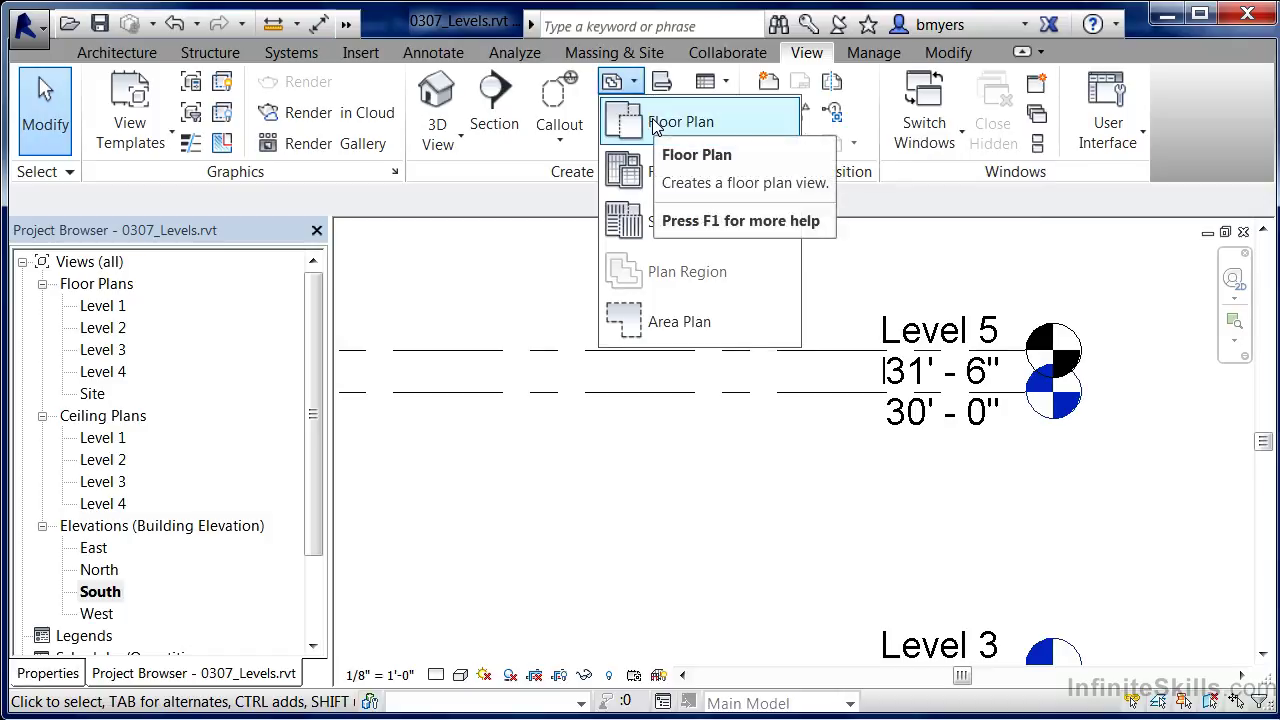
left_click(655, 122)
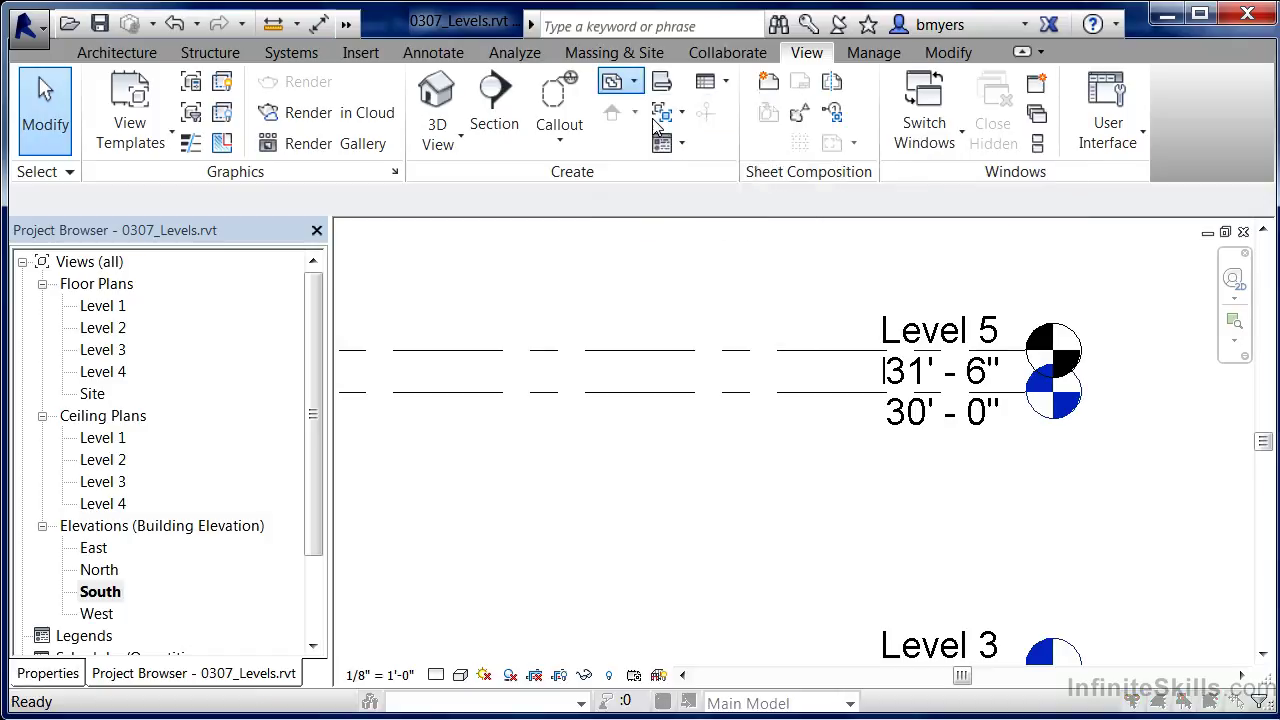
left_click(633, 618)
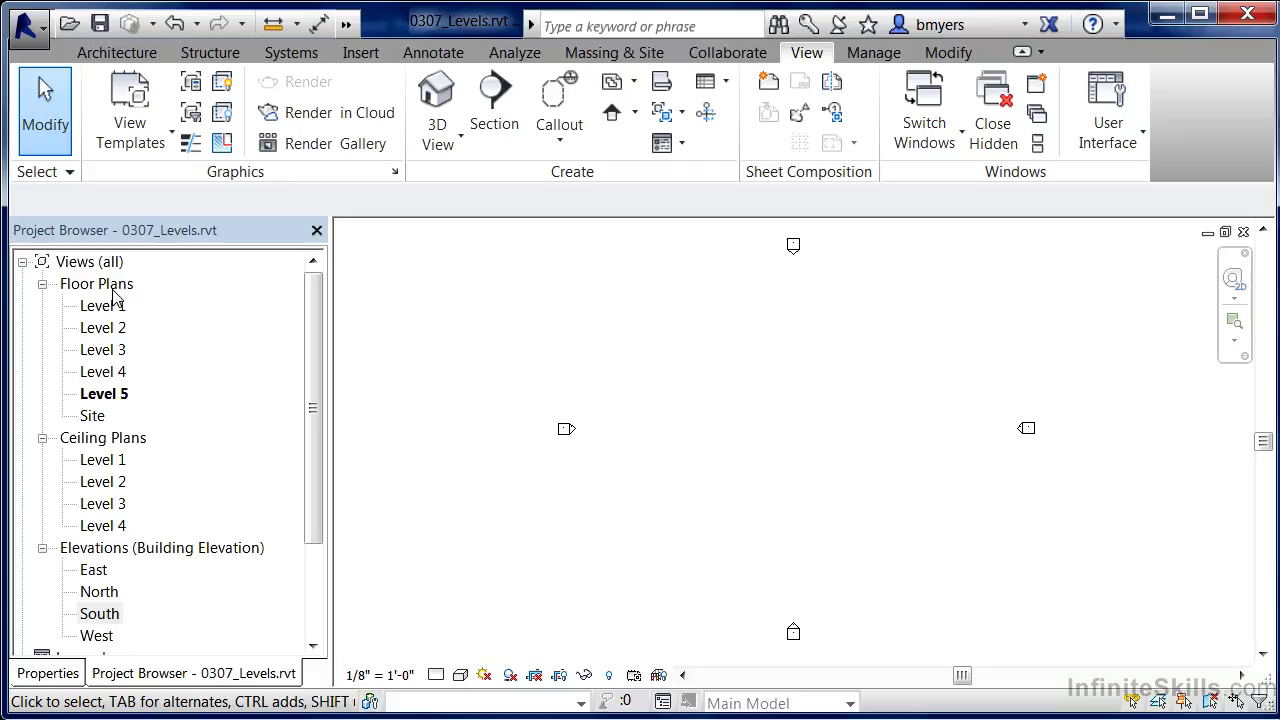
Create a Level 5 reflected ceiling plan through Plan Views > Reflected Ceiling Plan.
left_click(626, 96)
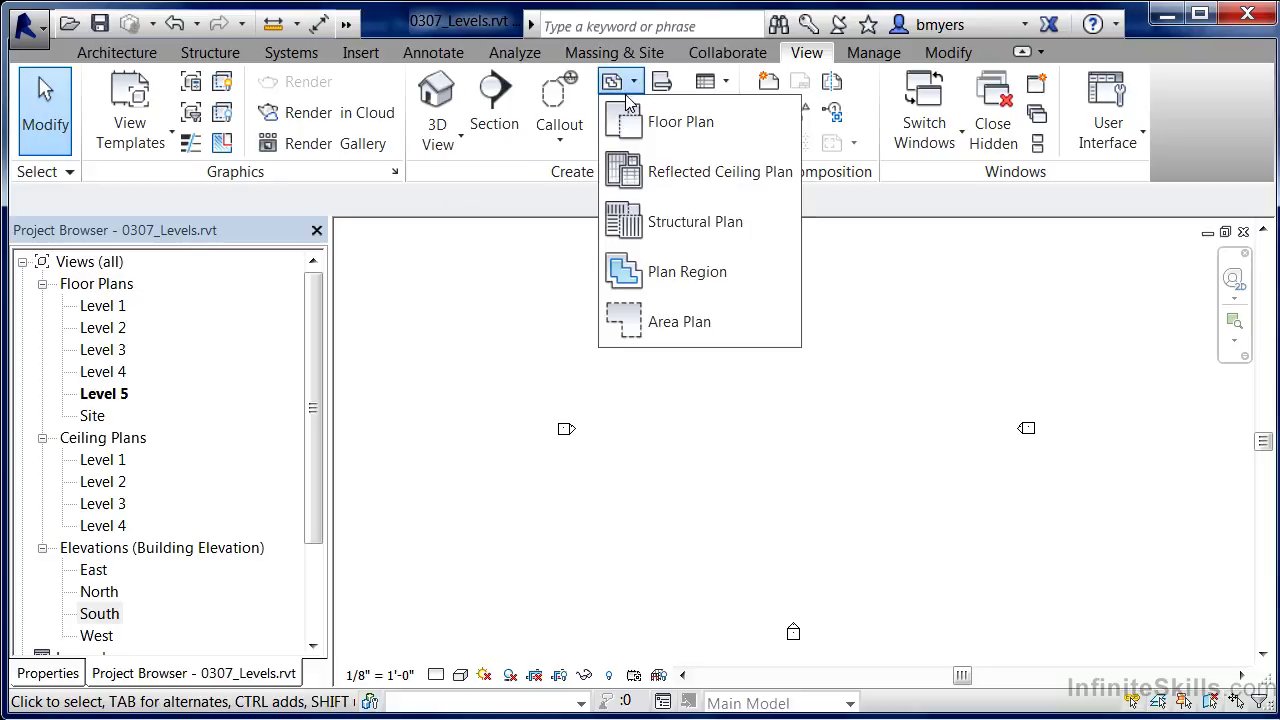
left_click(622, 174)
left_click(605, 611)
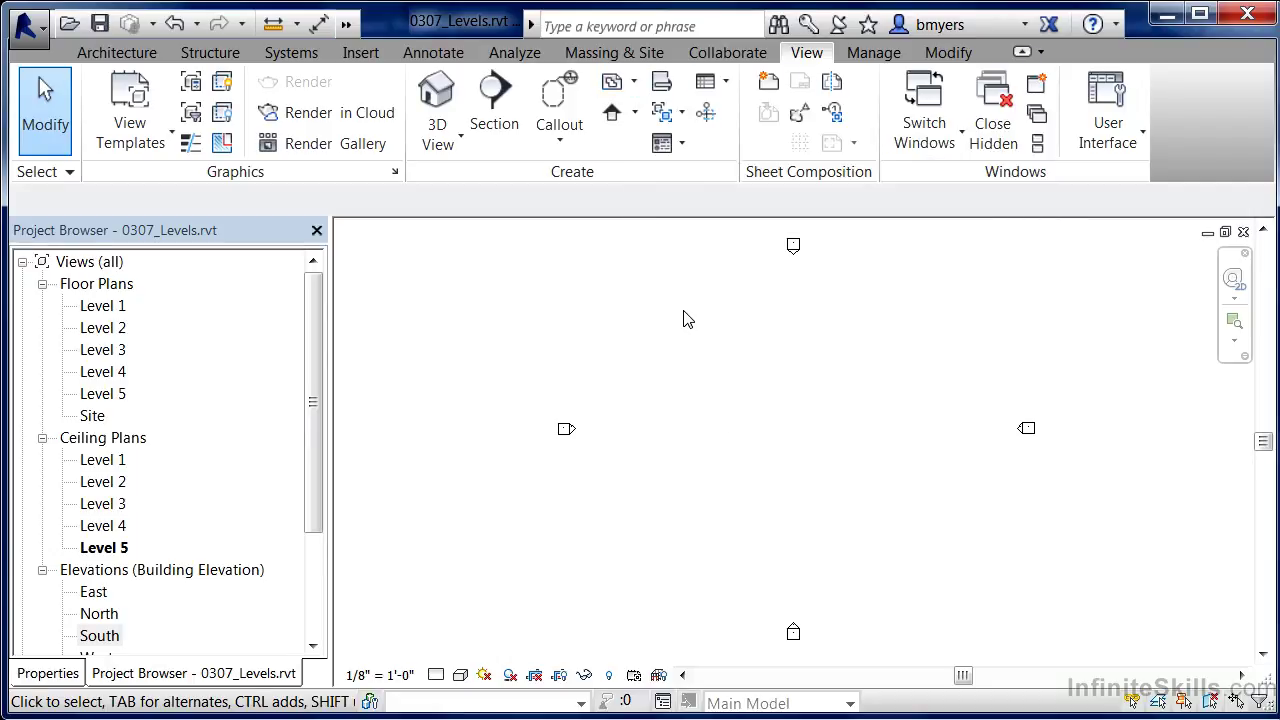
Close the Level 5 ceiling plan and toggle Level 5's head bubble off and on, leaving it shown.
left_click(1244, 232)
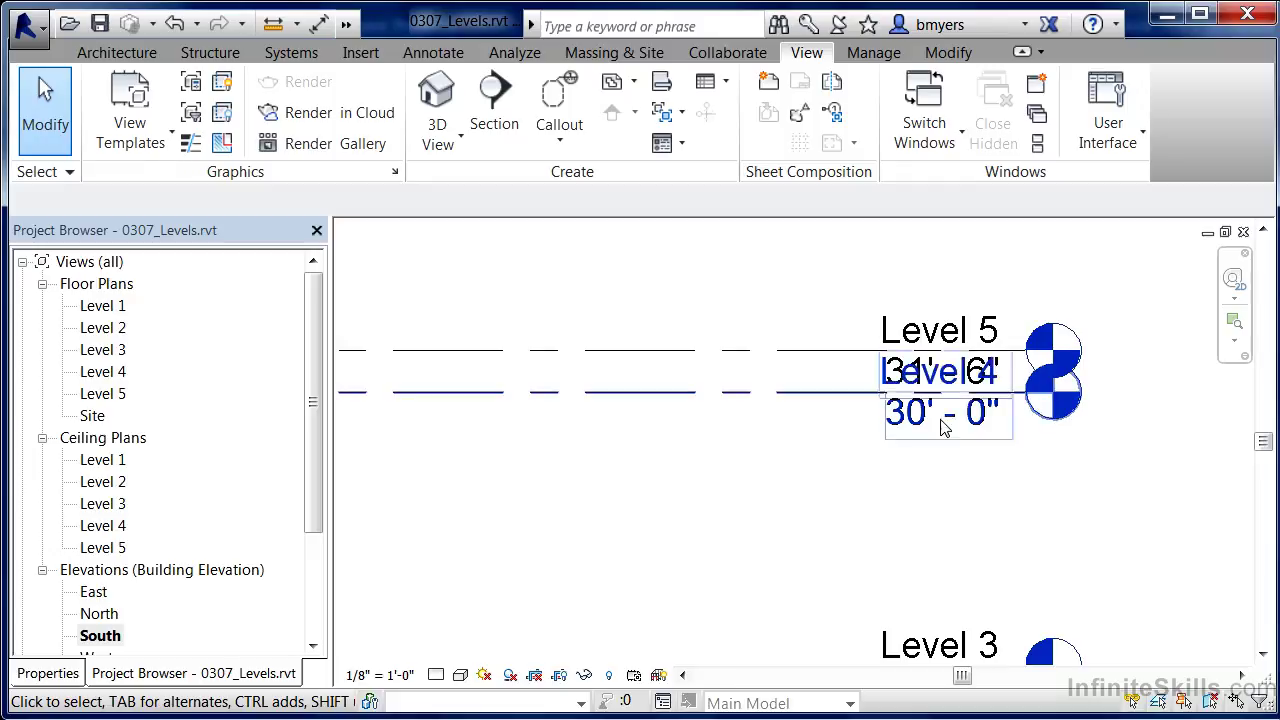
left_click(829, 352)
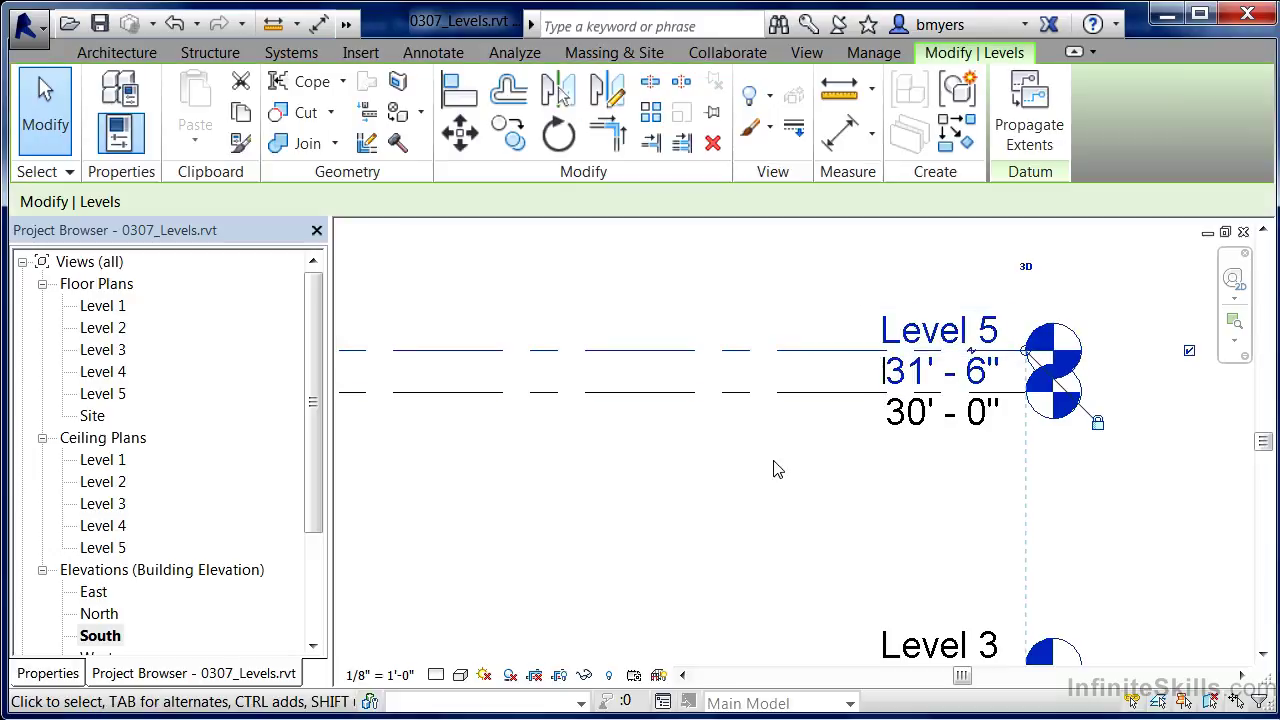
left_click(1190, 352)
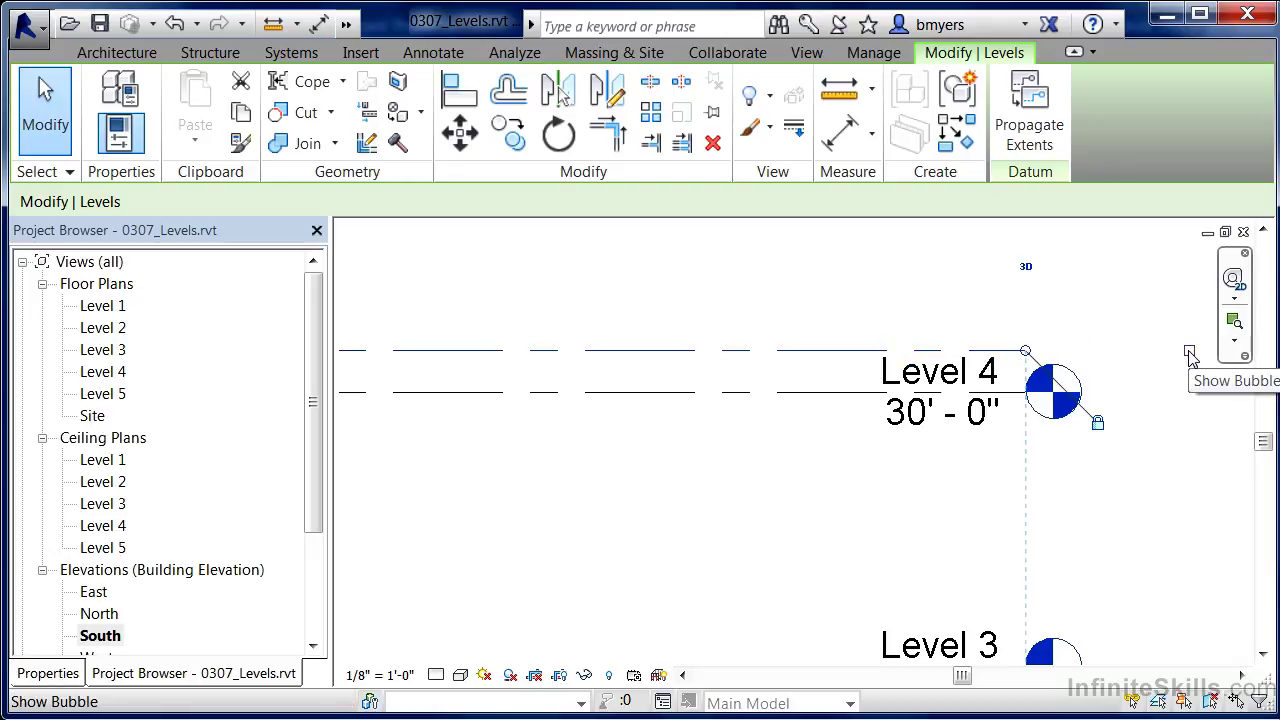
left_click(1189, 353)
left_click(1189, 353)
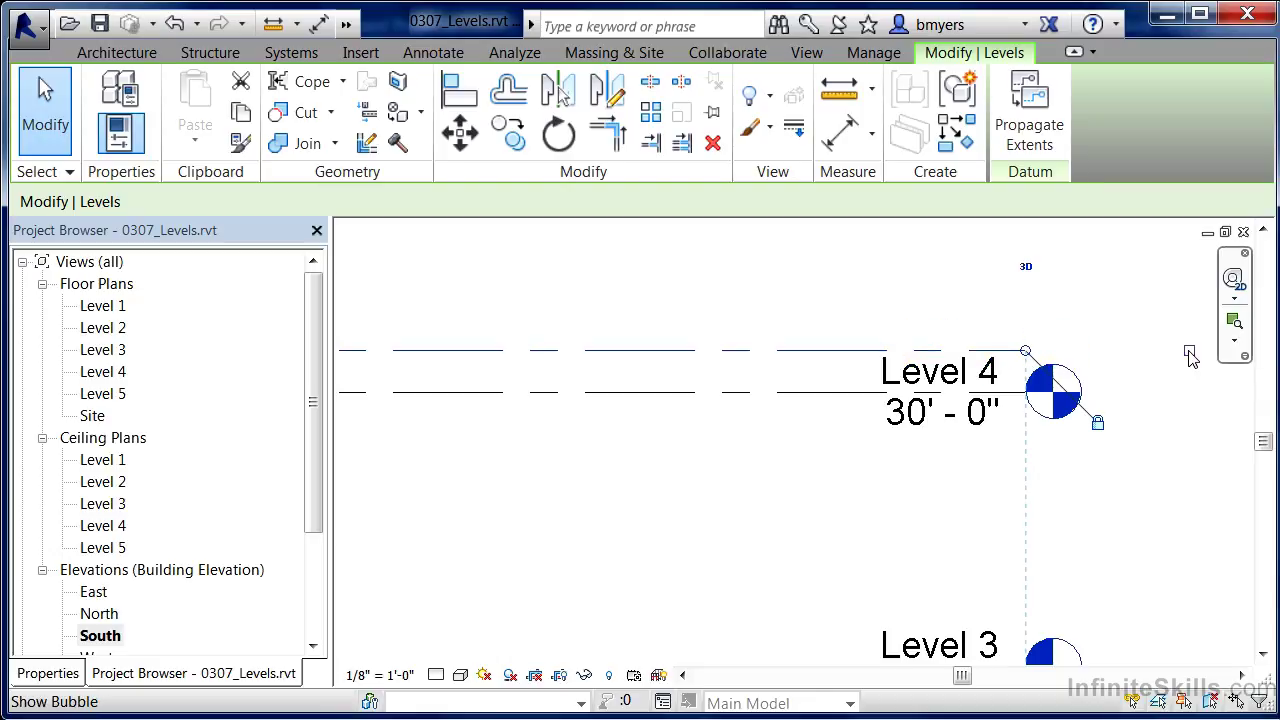
left_click(1189, 353)
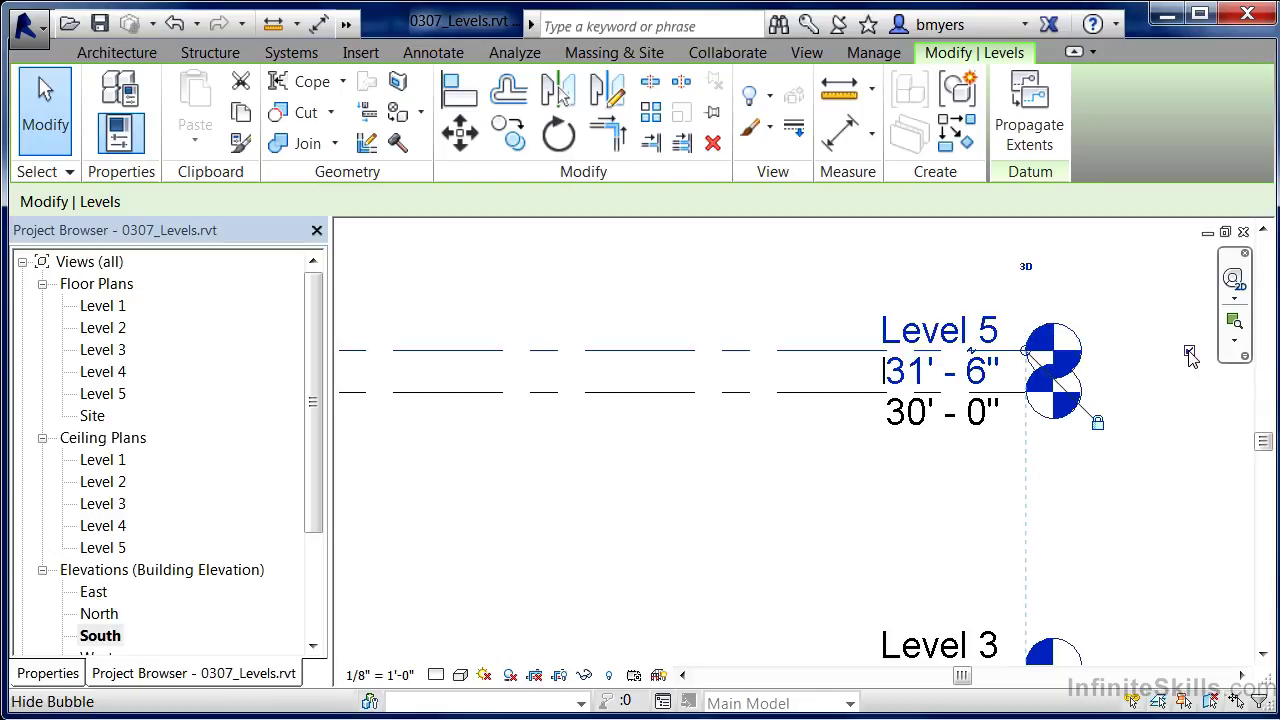
Add an elbow to Level 5's line, lifting its head above Level 4's head.
left_click(975, 357)
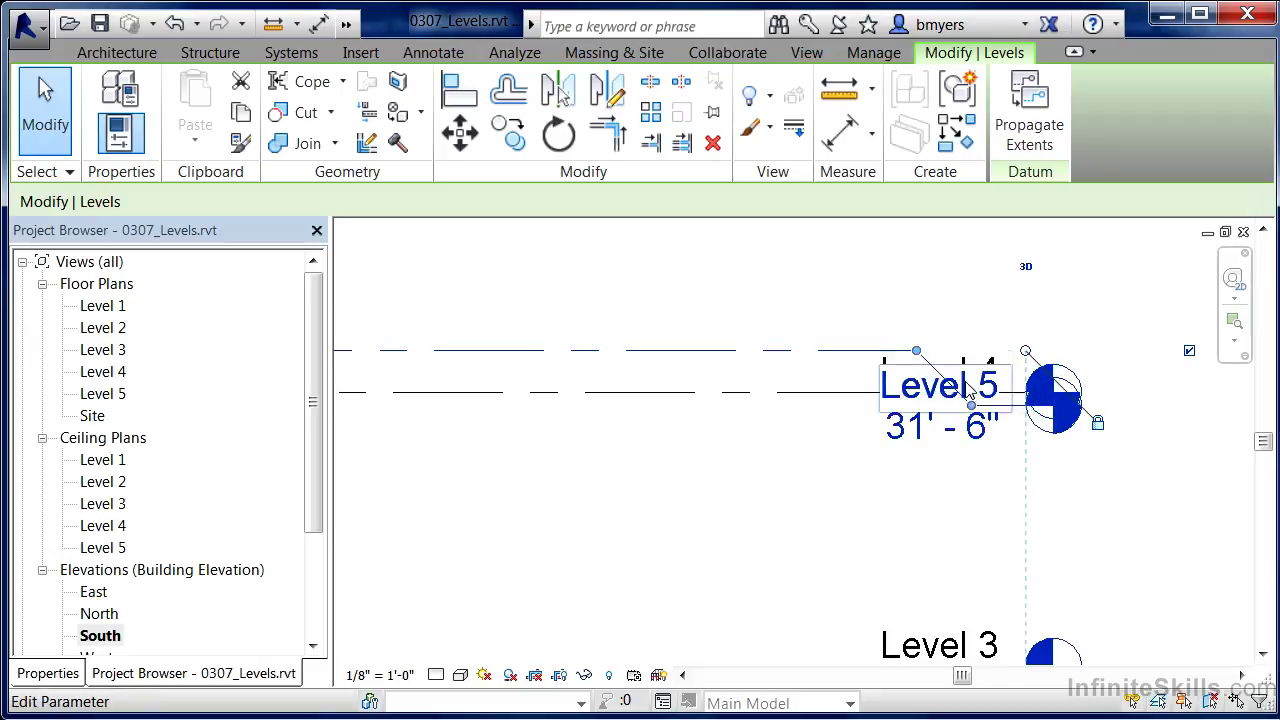
left_click_drag(970, 405, 990, 293)
left_click_drag(864, 334, 836, 333)
left_click_drag(985, 295, 843, 294)
left_click(840, 474)
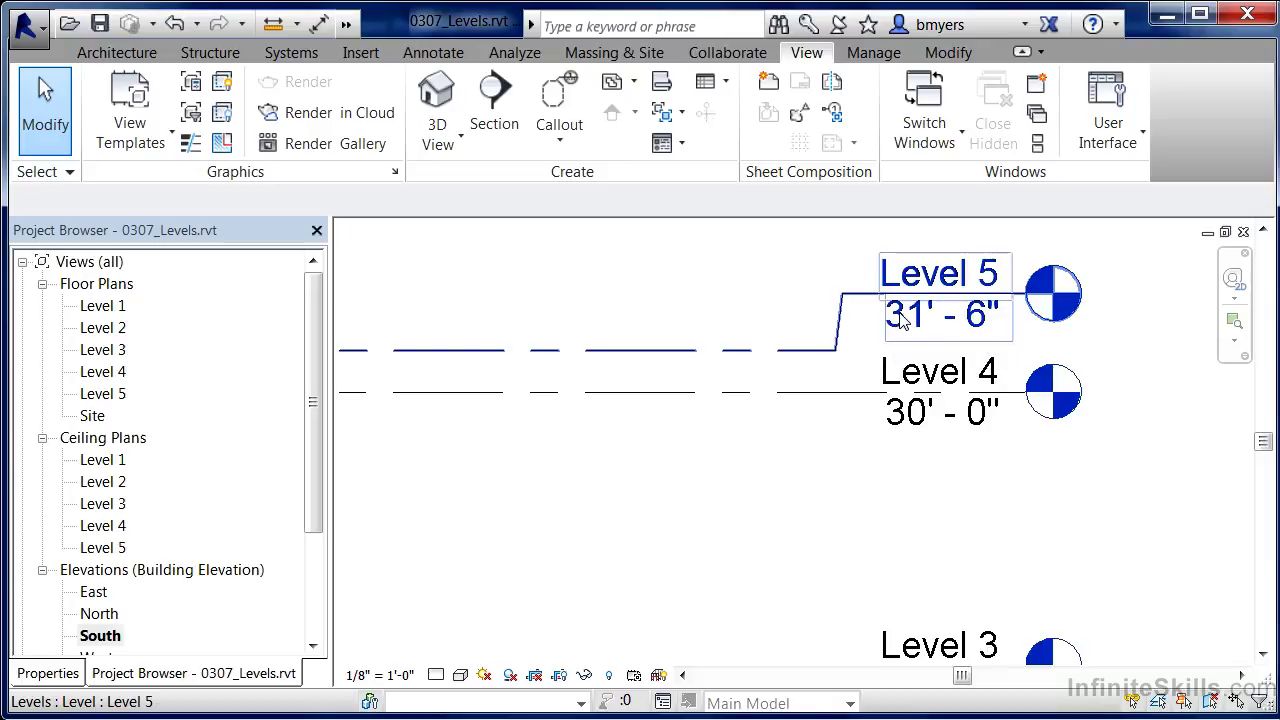
Change Level 5's elevation to 33'-0".
left_click(800, 350)
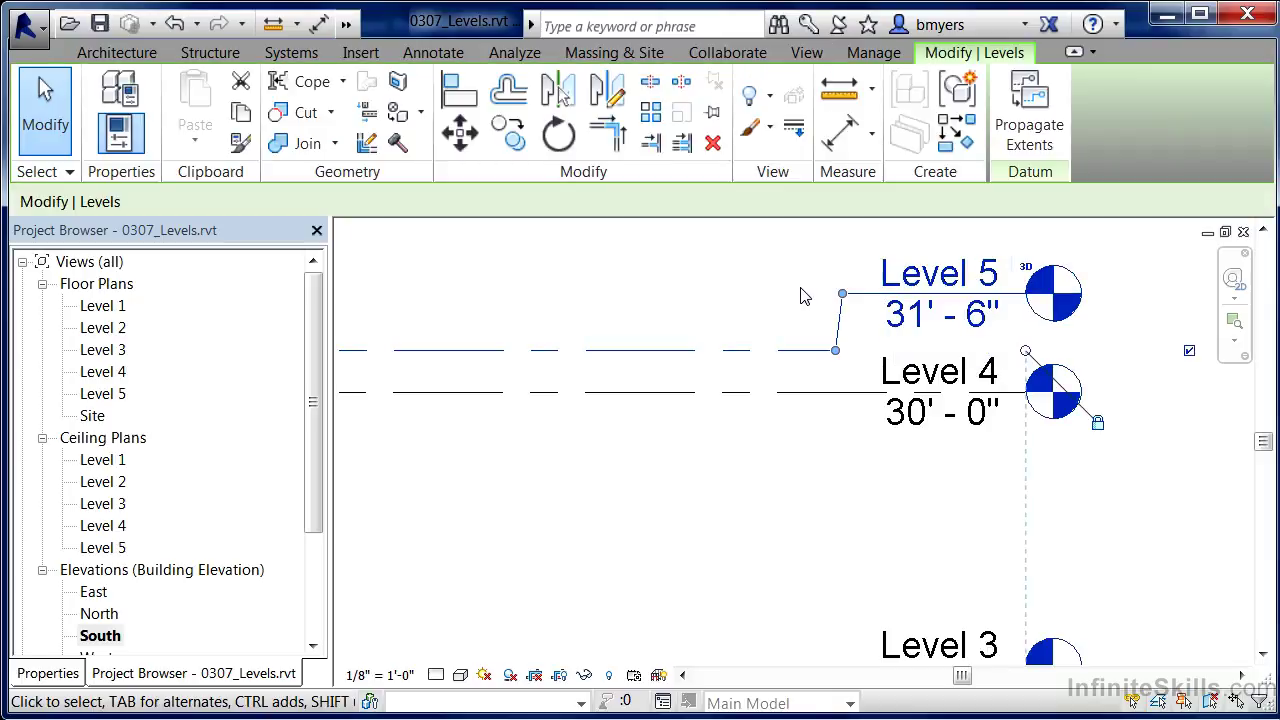
left_click(896, 330)
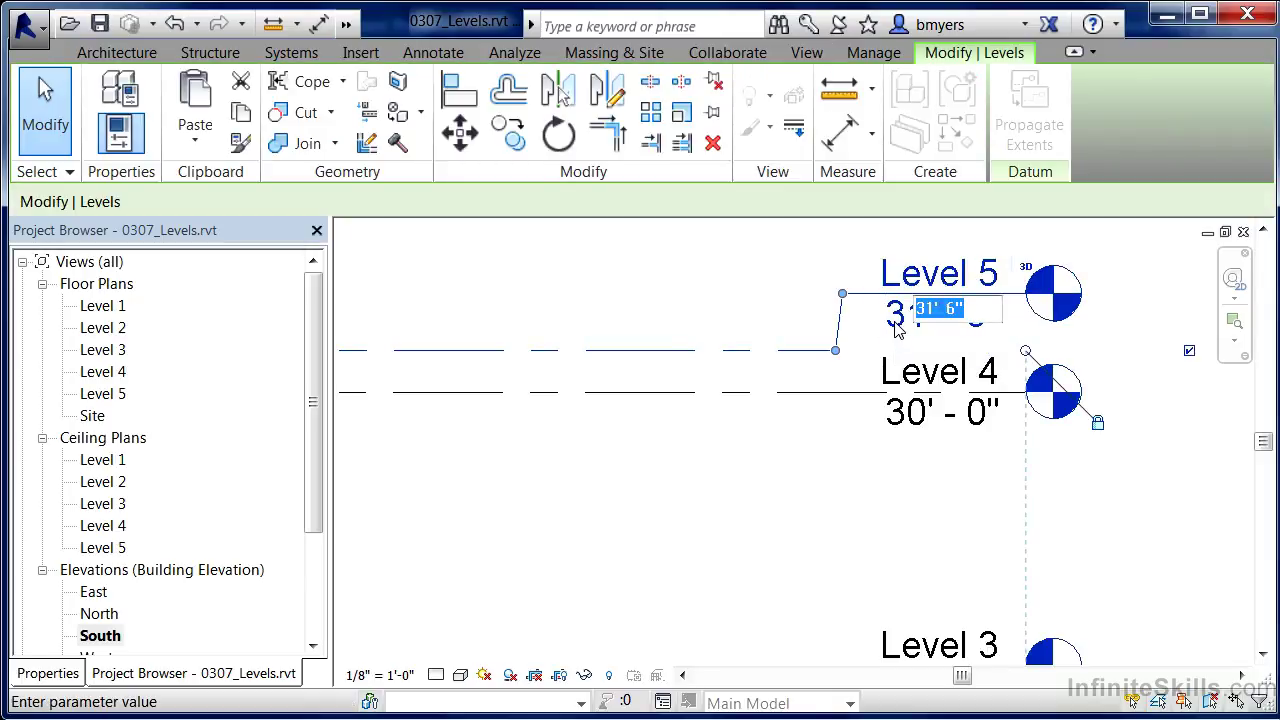
type("33'")
key("Return")
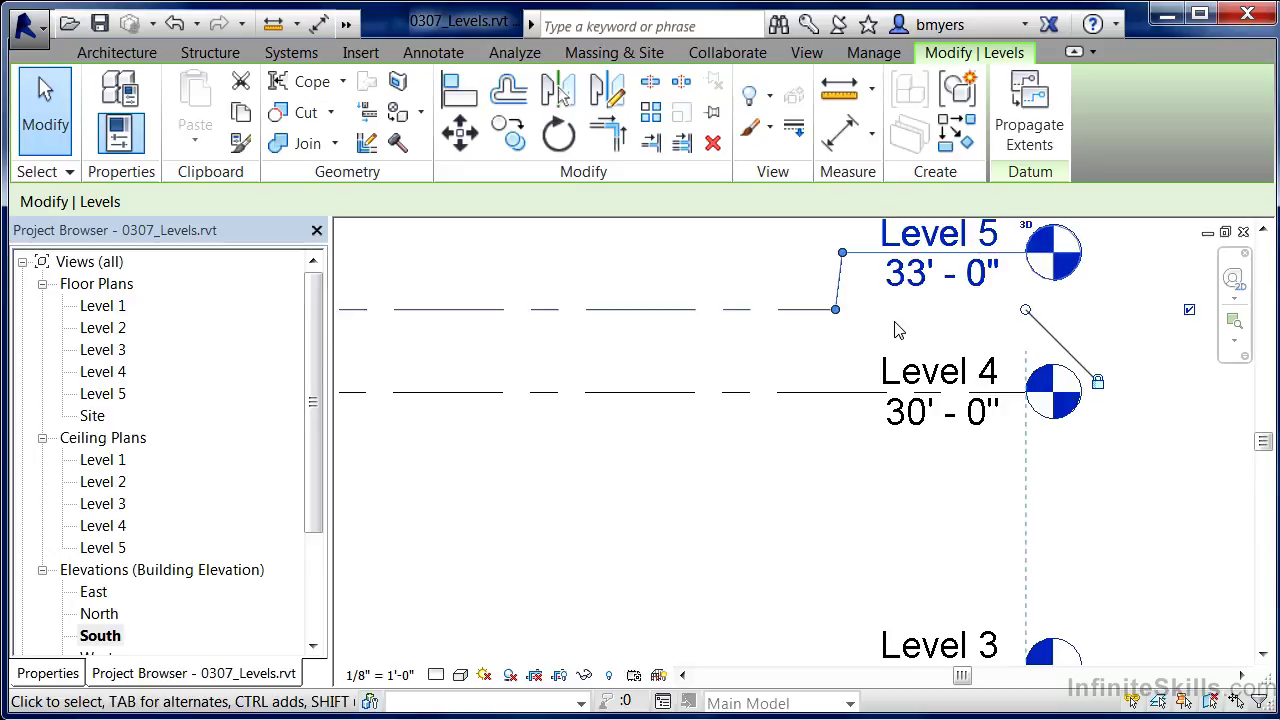
left_click(800, 434)
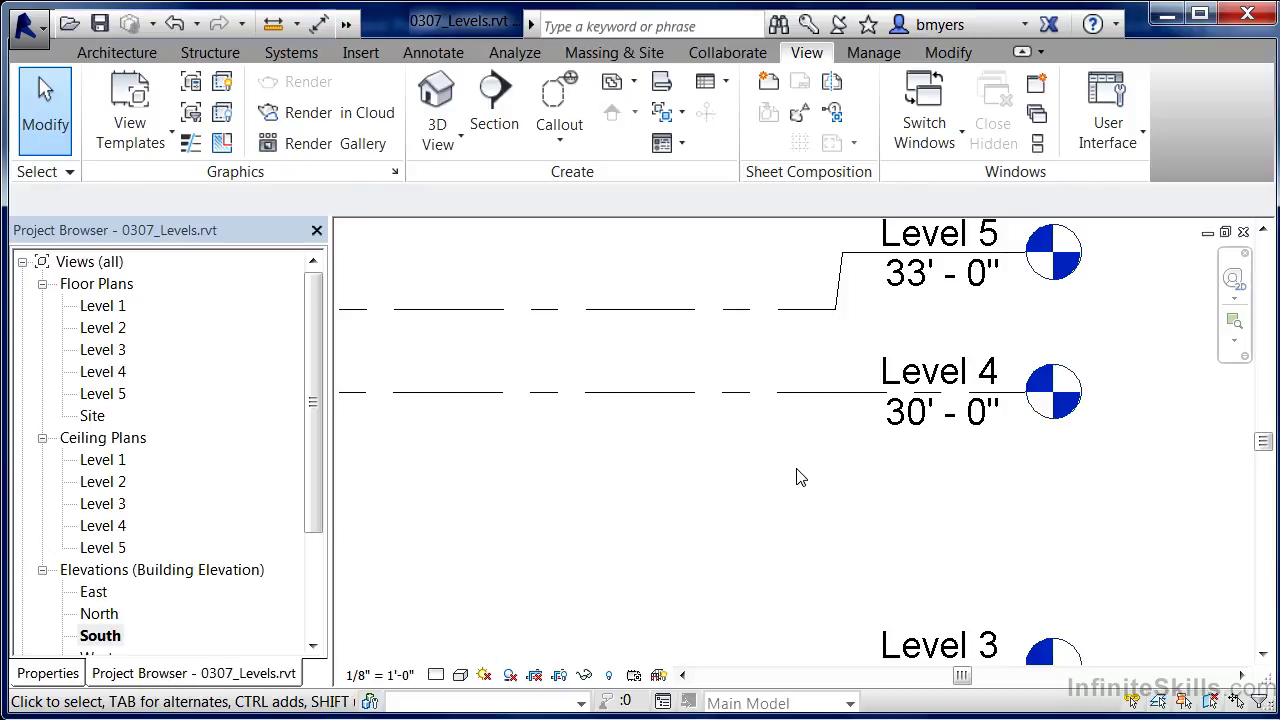
Drag Level 5's elbow grip back so its 33'-0" head sits straight above Level 4's.
left_click(868, 256)
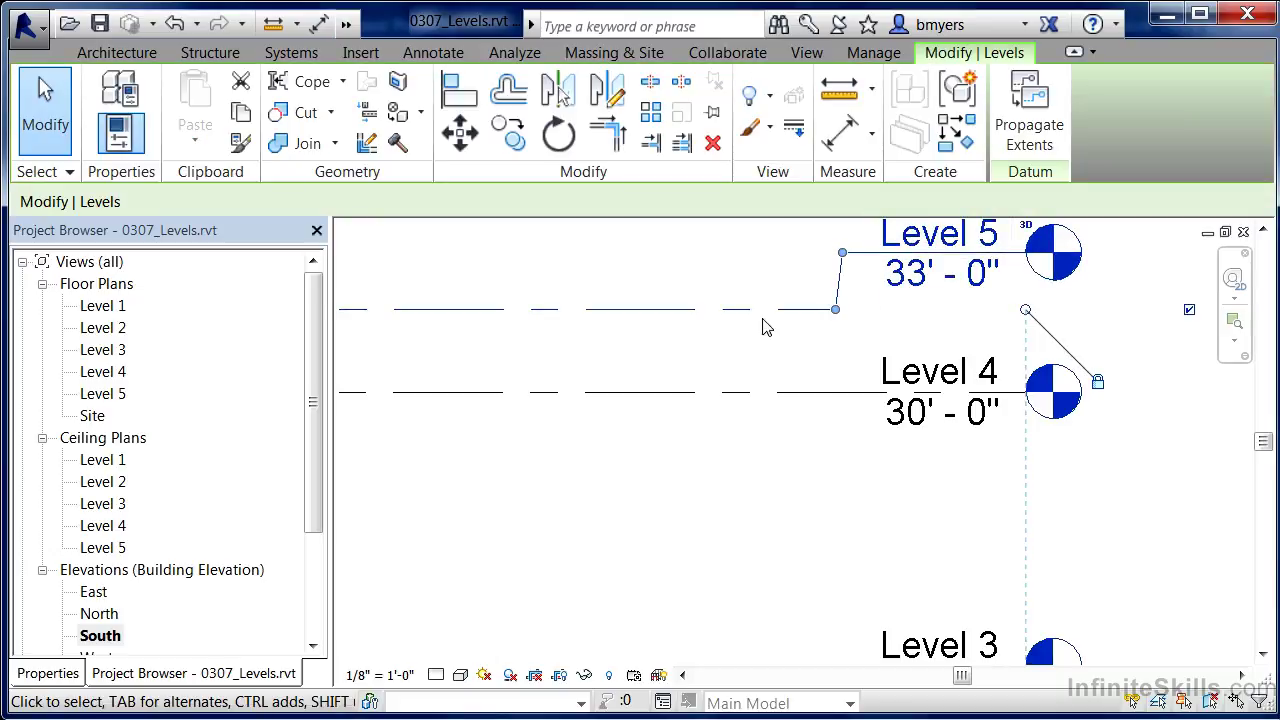
left_click_drag(843, 258, 863, 308)
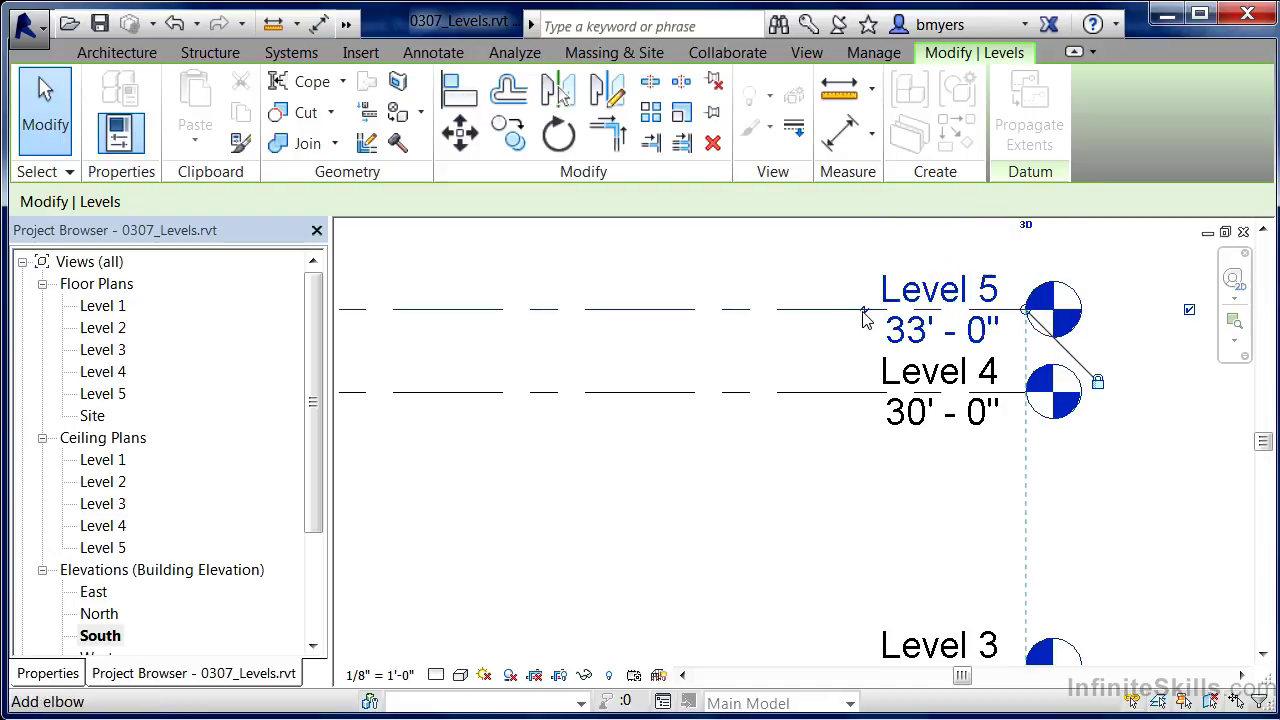
left_click(851, 497)
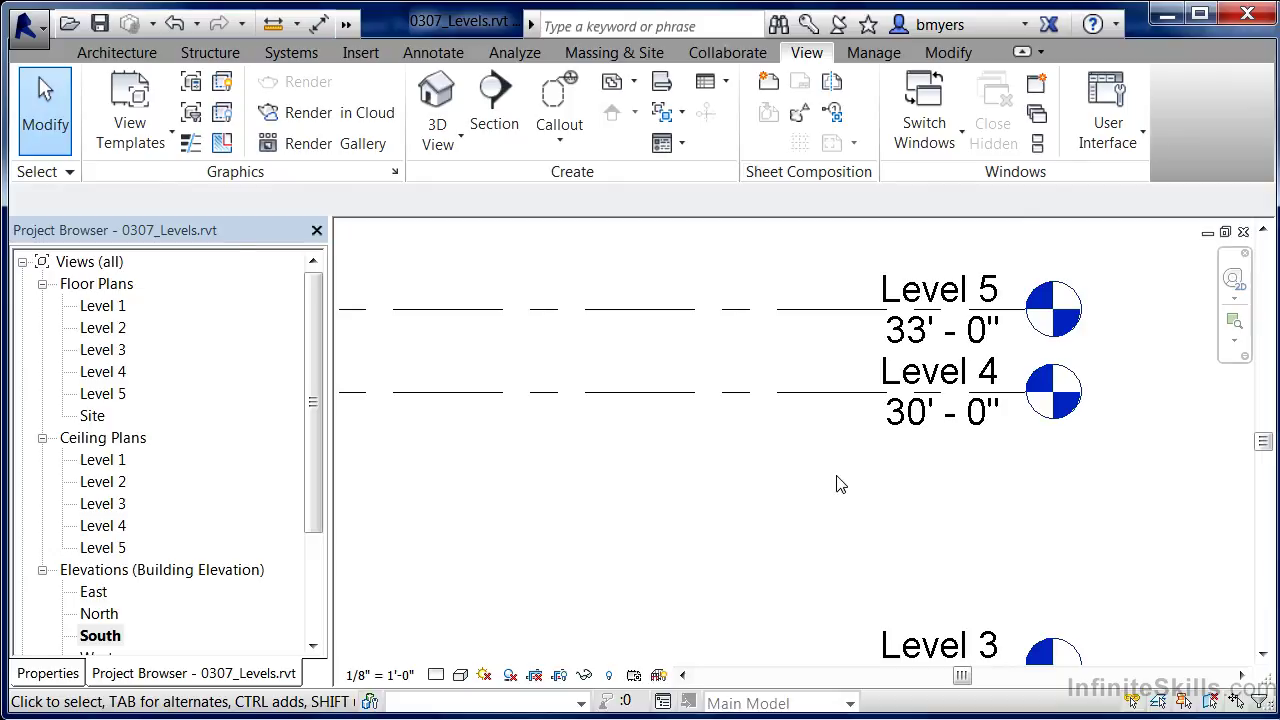
Switch the ribbon to the Architecture tab to reach the datum tools.
left_click(150, 57)
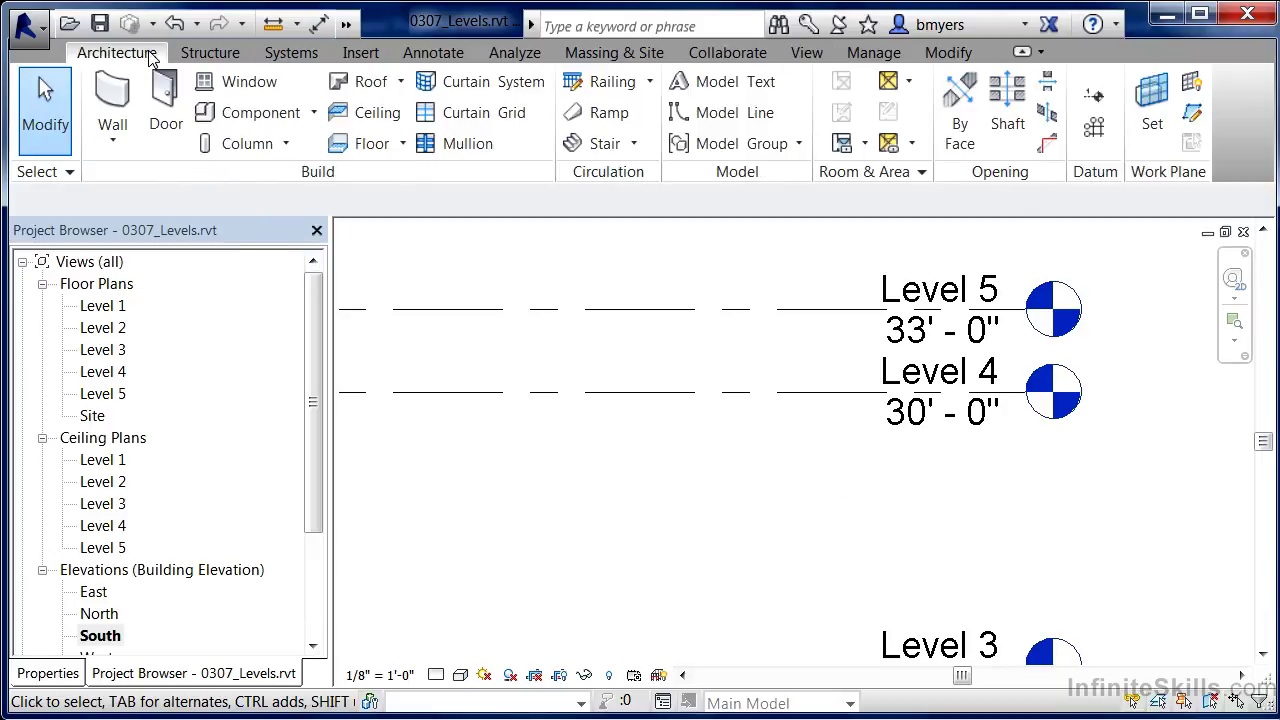